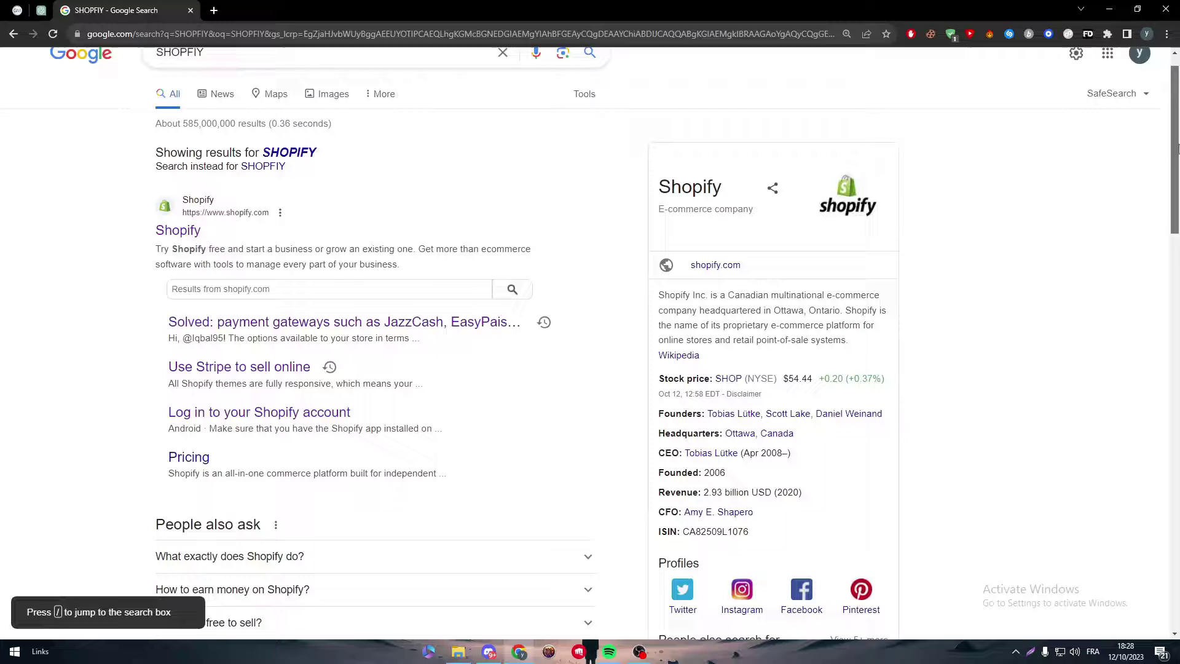
# Step: Scroll back to the top of the Google results for SHOPIFY, where the official Shopify site appears
pyautogui.scroll(5, 1146, 157)
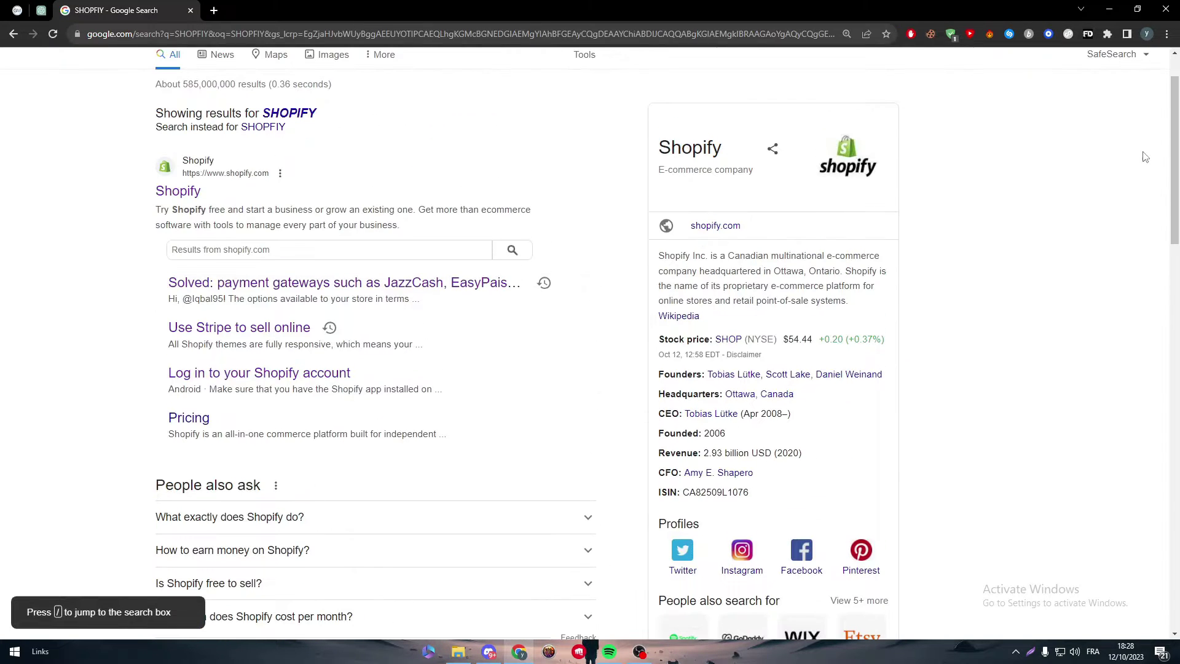
# Step: Go to the official Shopify site, log in, and enter the store's admin
pyautogui.click(176, 191)
pyautogui.moveTo(934, 112); pyautogui.dragTo(917, 70)
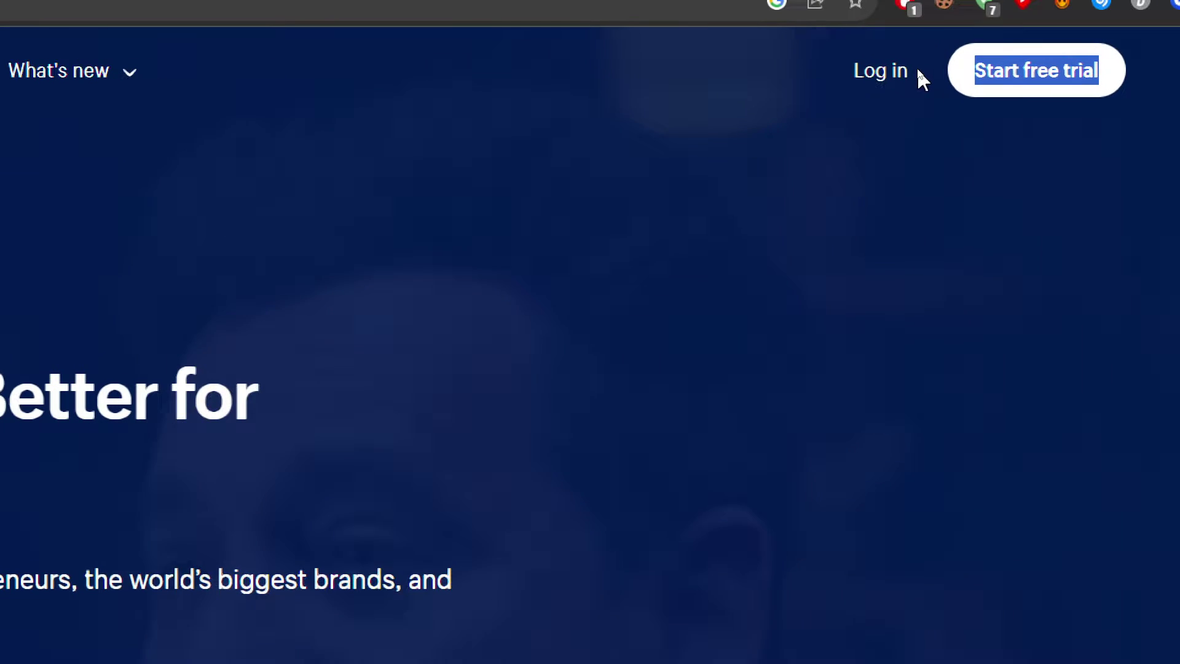
pyautogui.click(915, 82)
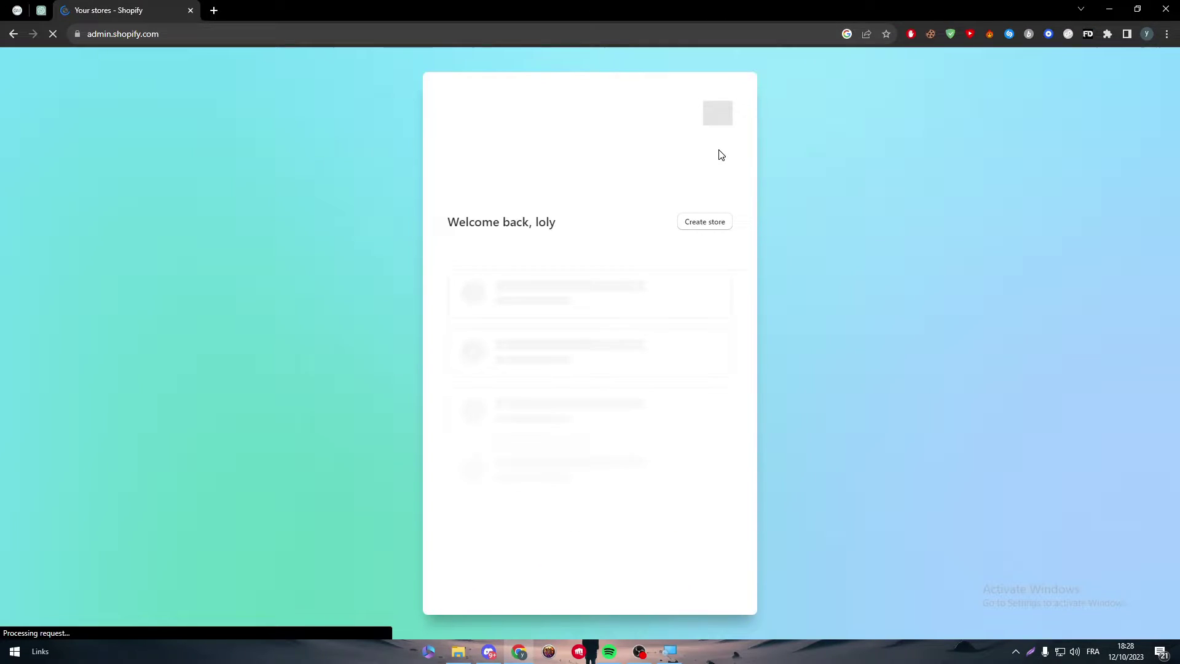
pyautogui.click(559, 304)
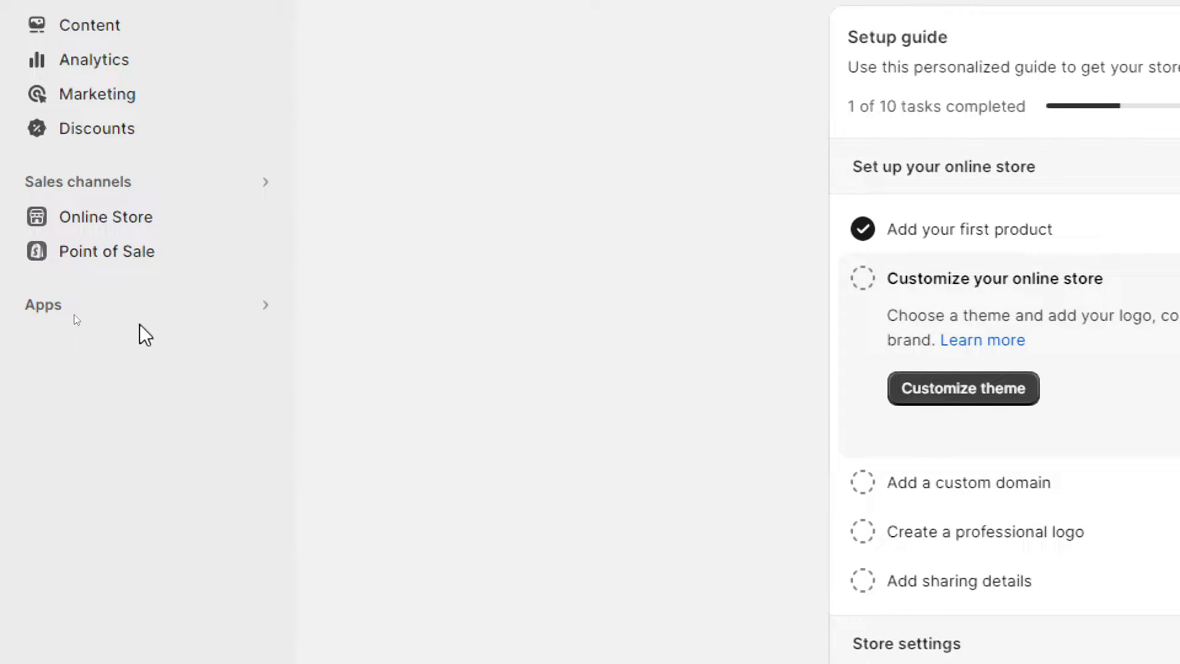
# Step: From the store's Apps, show all recommended apps and go to the Shopify App Store
pyautogui.click(167, 308)
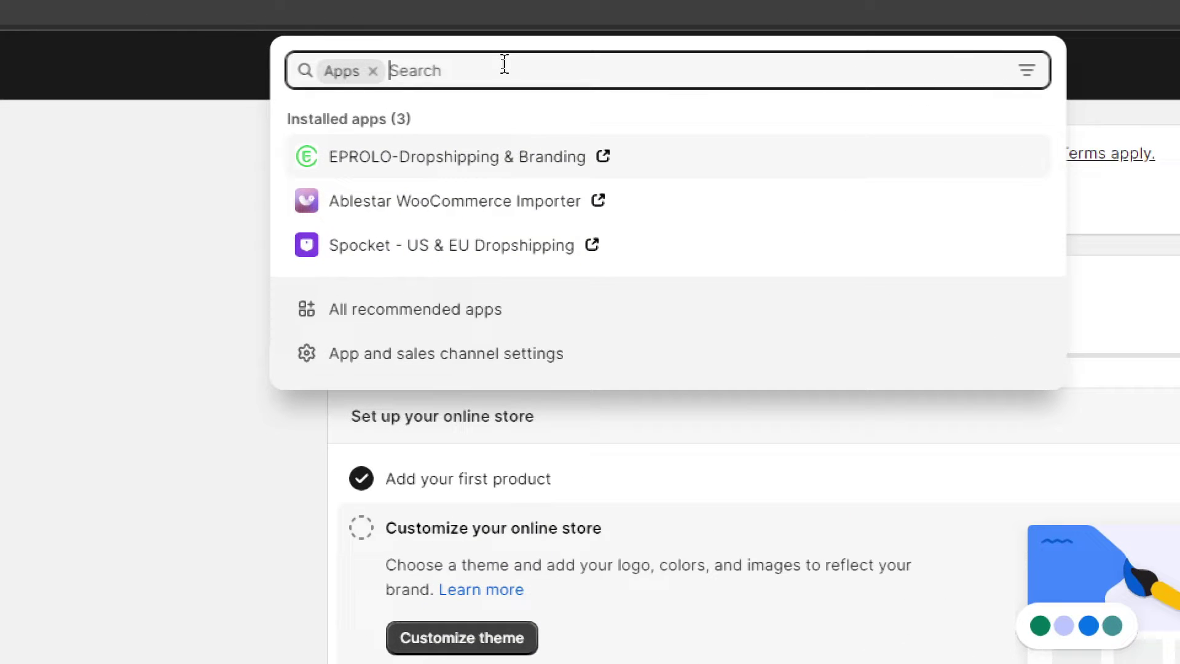
pyautogui.click(443, 314)
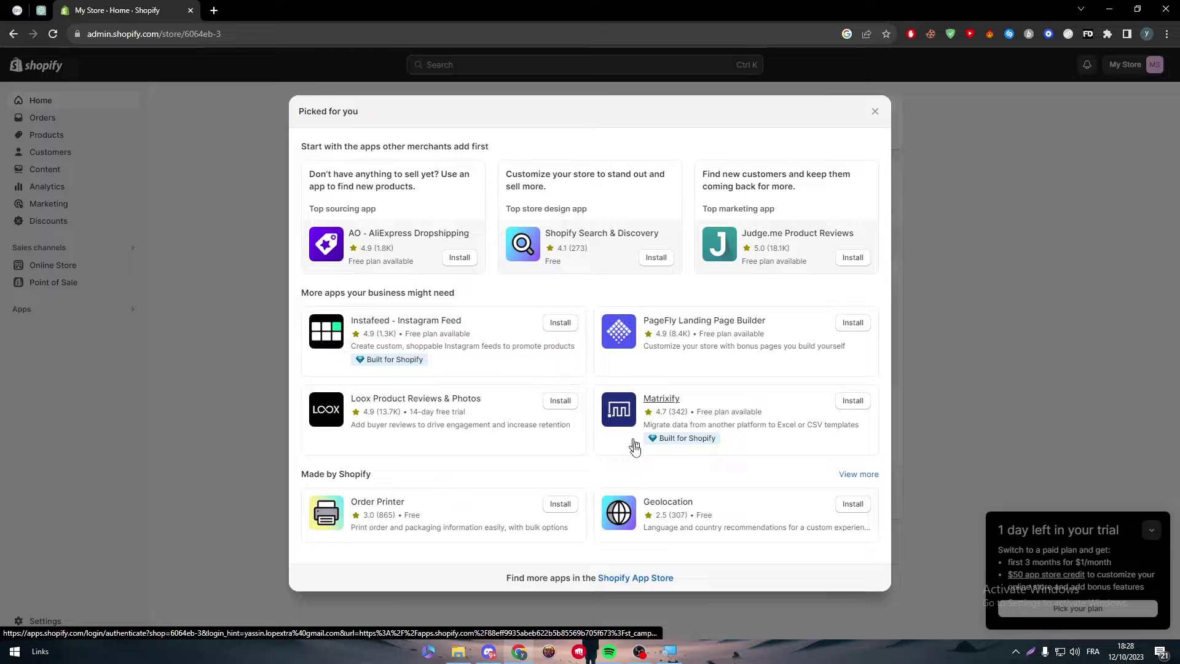
pyautogui.click(636, 581)
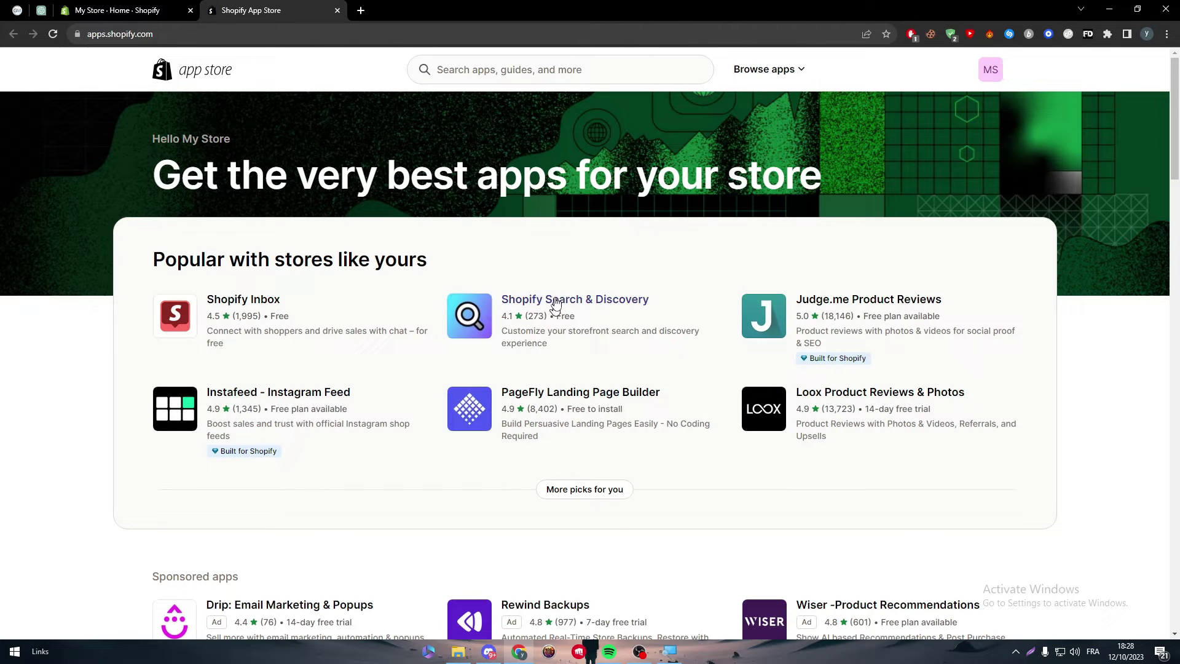
# Step: Search the App Store for 'redbubble' and find only ConvertWise, Octane AI and OrbitKit, with no Redbubble app
pyautogui.click(474, 70)
pyautogui.write('RE')
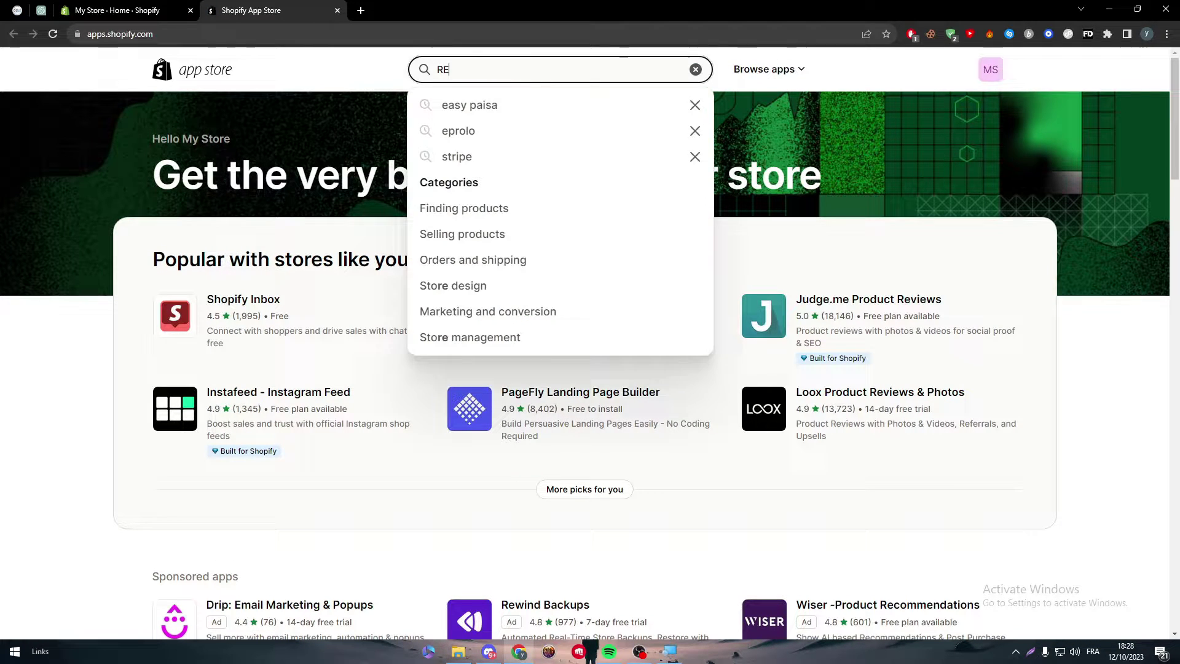
pyautogui.write('DB')
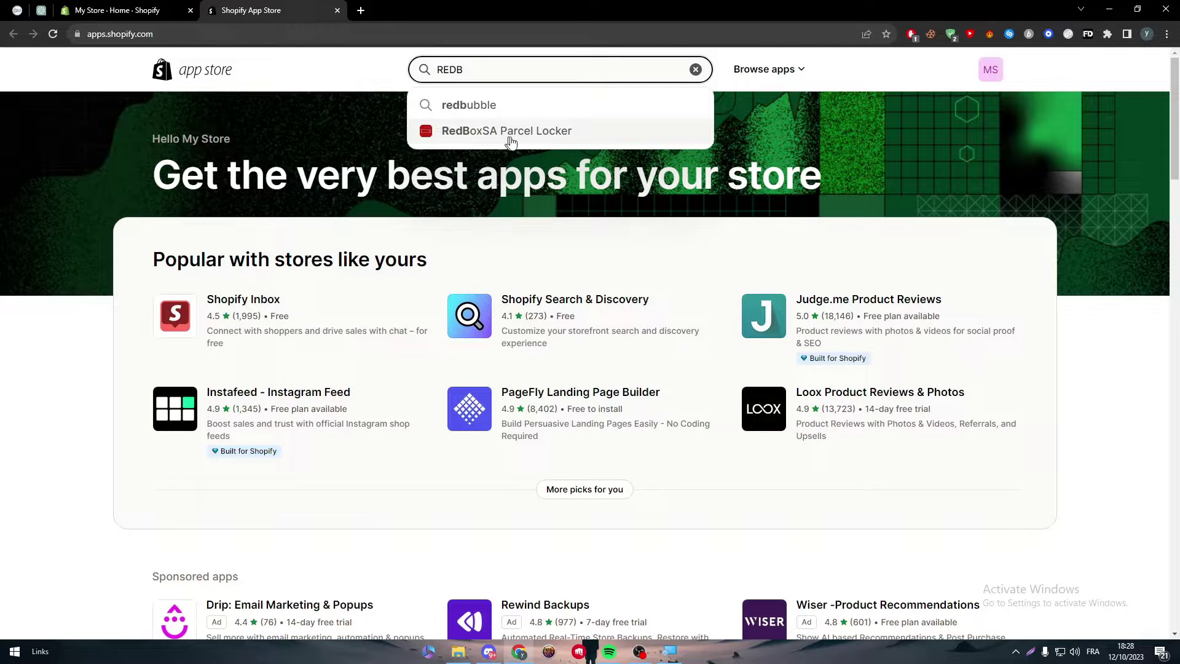
pyautogui.click(484, 102)
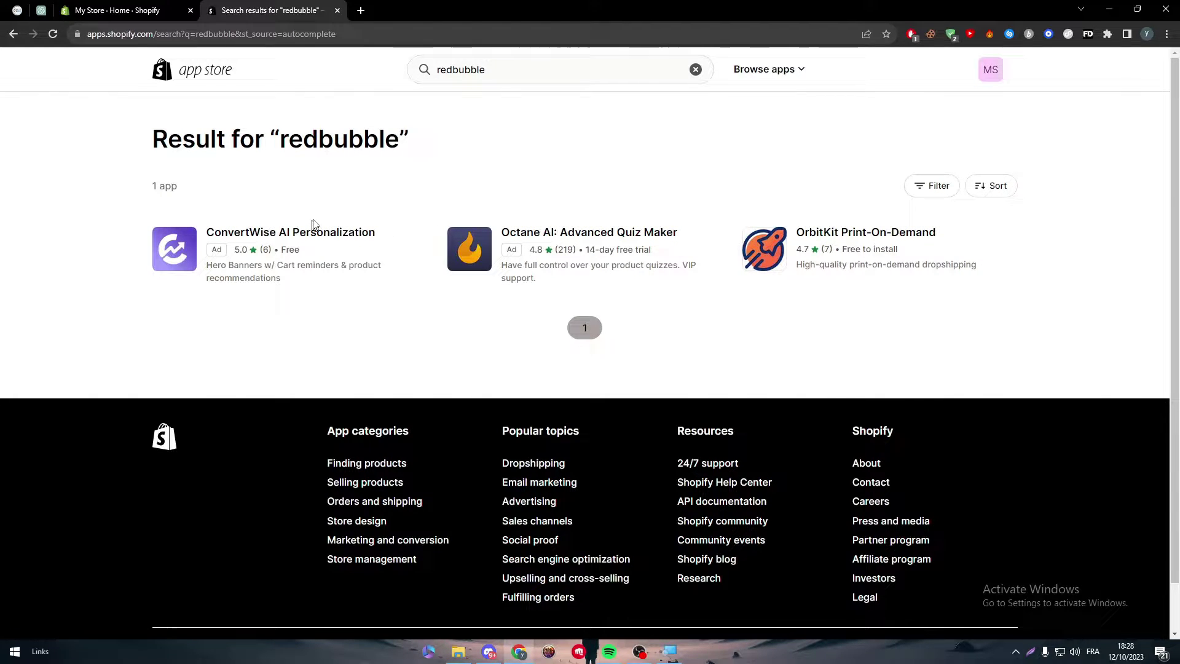
pyautogui.click(498, 73)
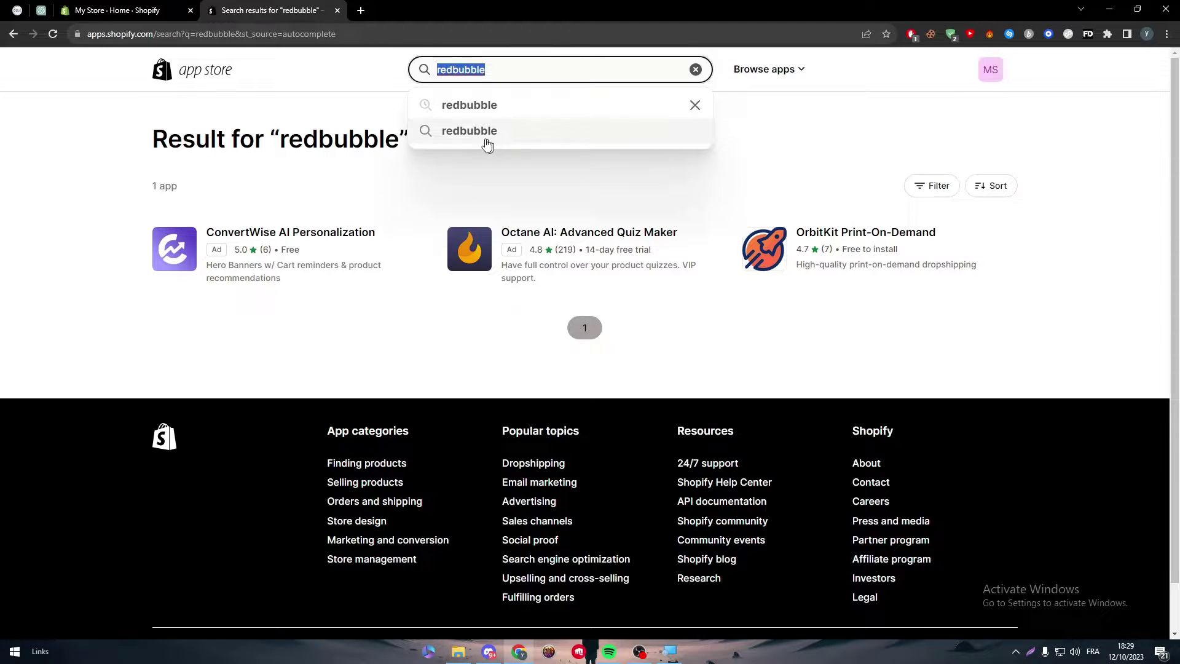
pyautogui.click(444, 188)
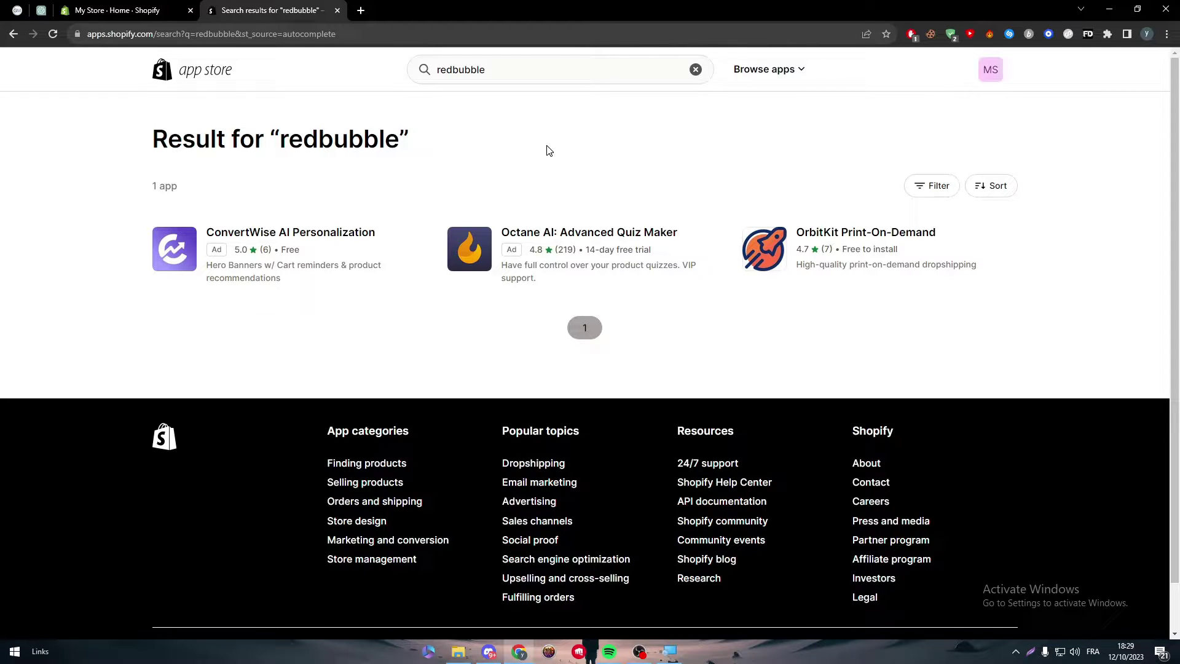
pyautogui.click(465, 70)
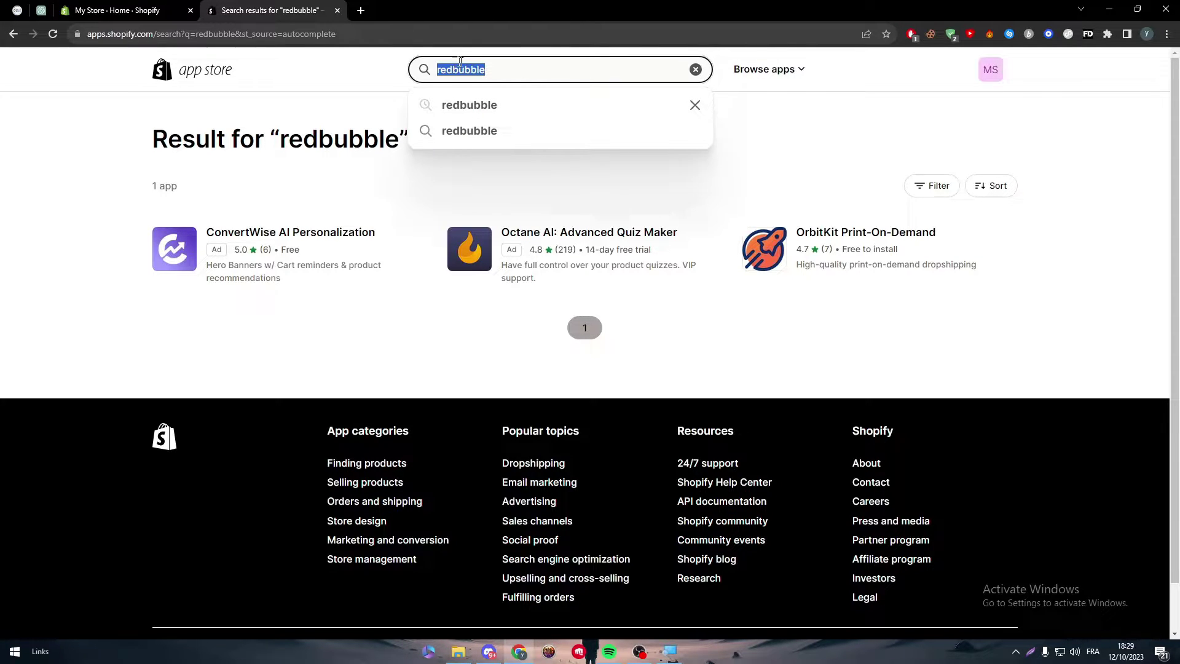
# Step: Google 'ZAPIER' in a new tab and go to the Zapier website
pyautogui.click(117, 10)
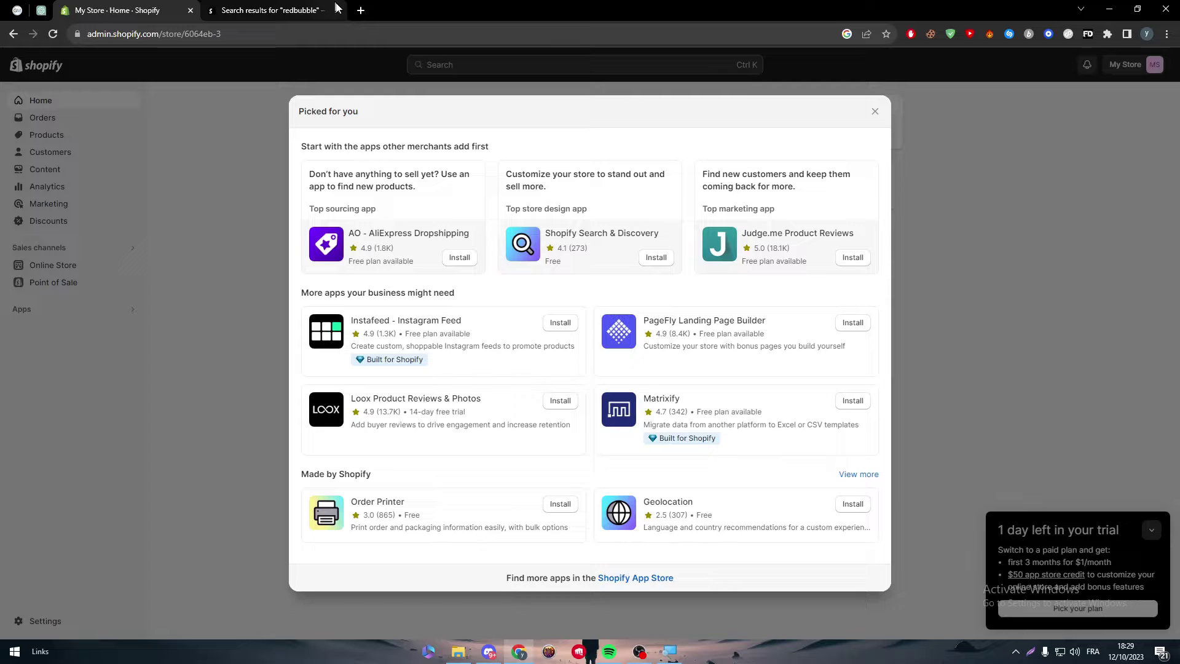
pyautogui.click(361, 10)
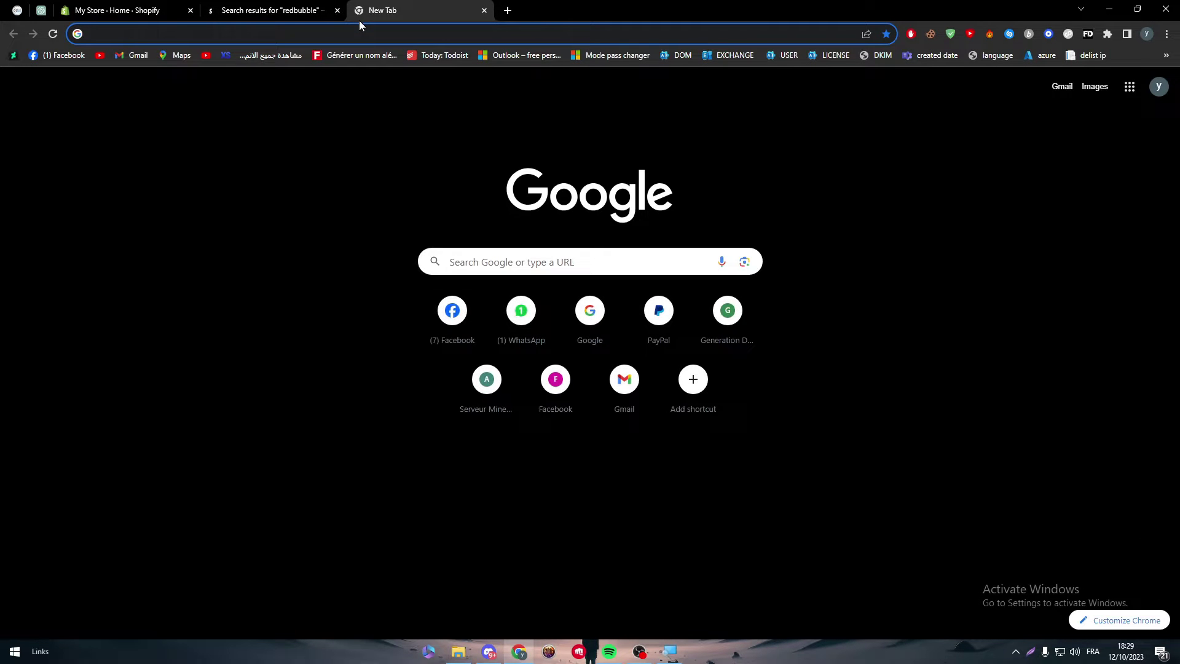
pyautogui.write('ZAPIER')
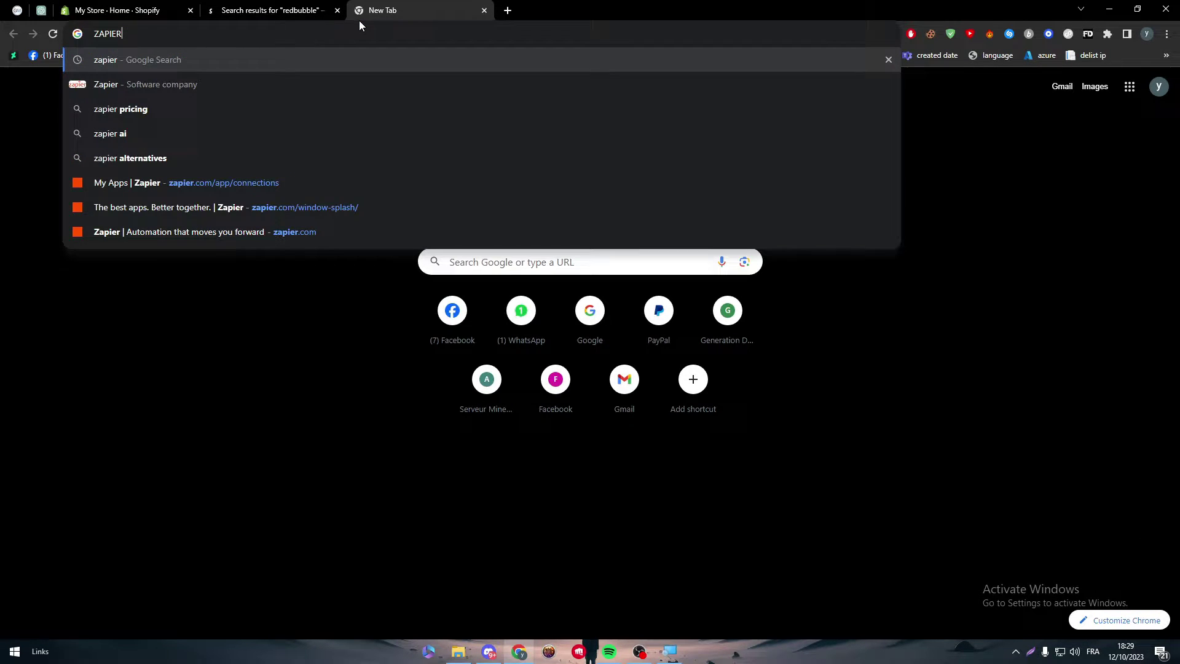
pyautogui.press('Return')
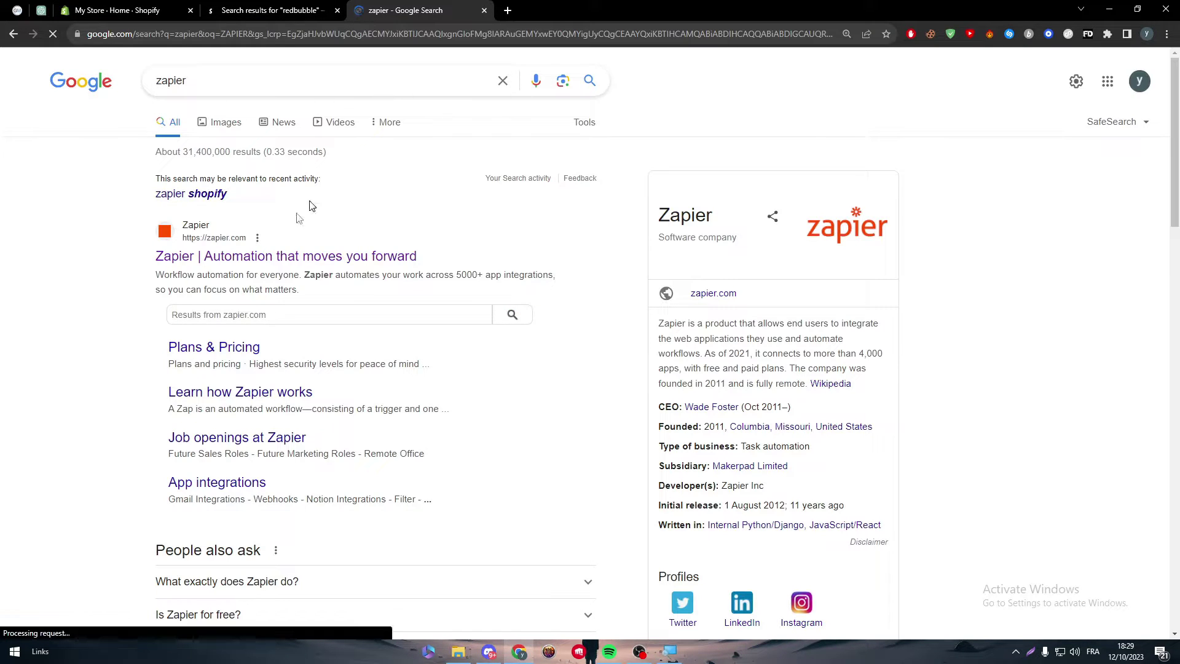
pyautogui.click(192, 262)
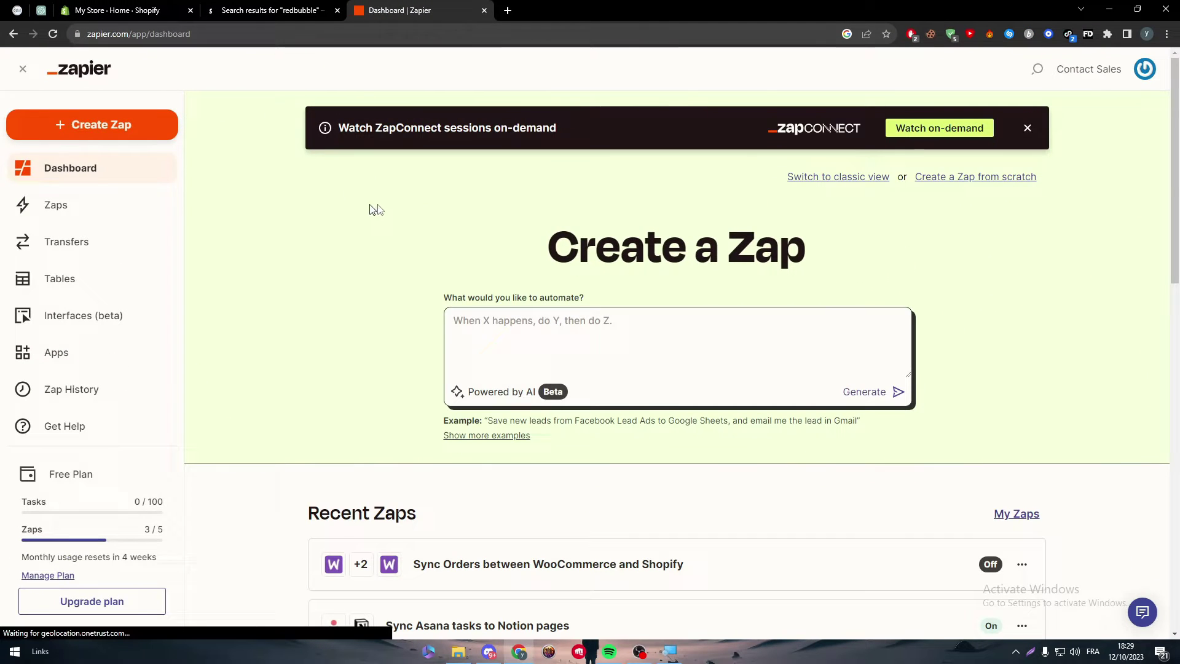
# Step: Check the signed-in account, then search Zapier's connected apps for 'REDbu'
pyautogui.click(1144, 69)
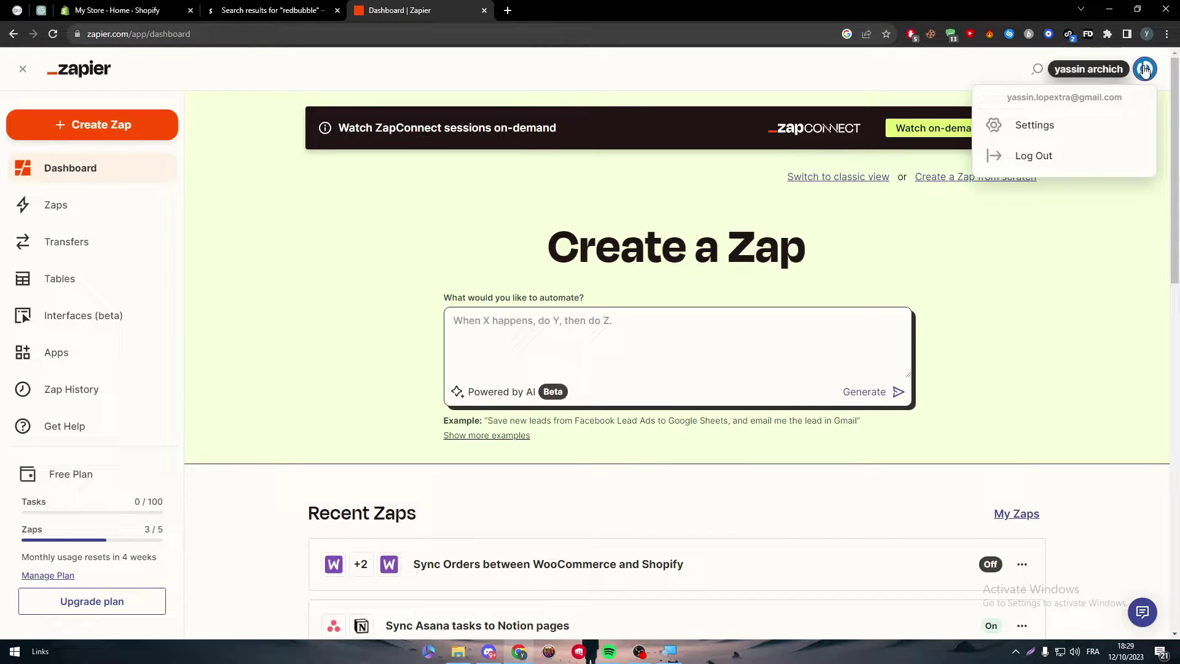
pyautogui.click(1064, 177)
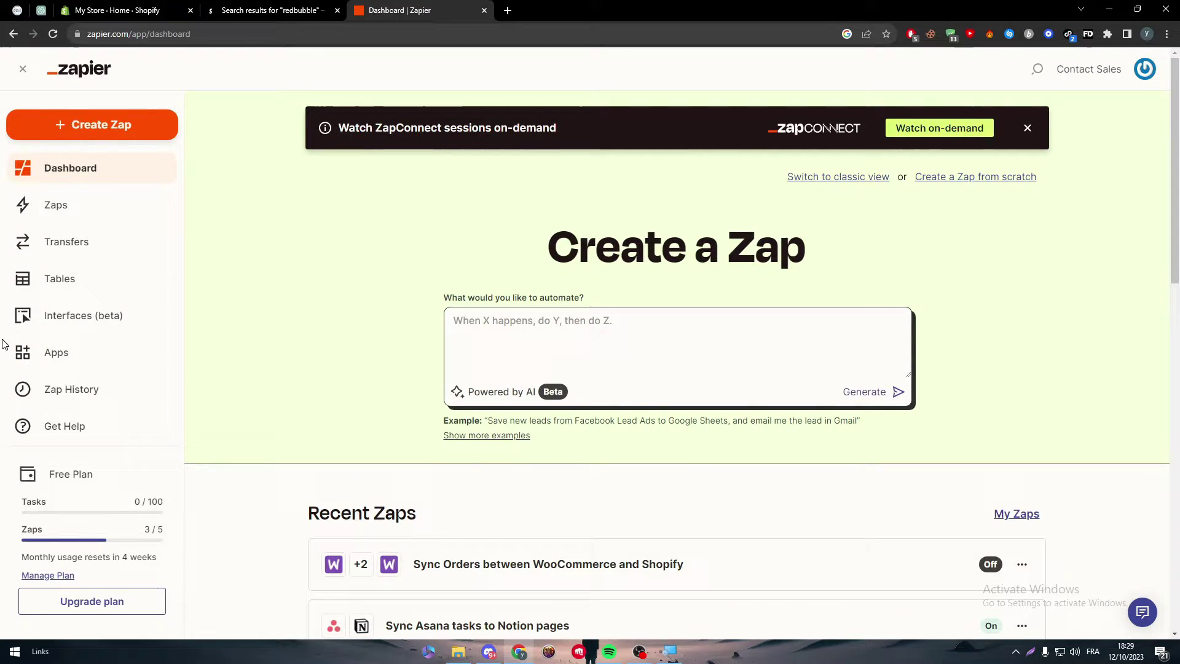
pyautogui.click(47, 366)
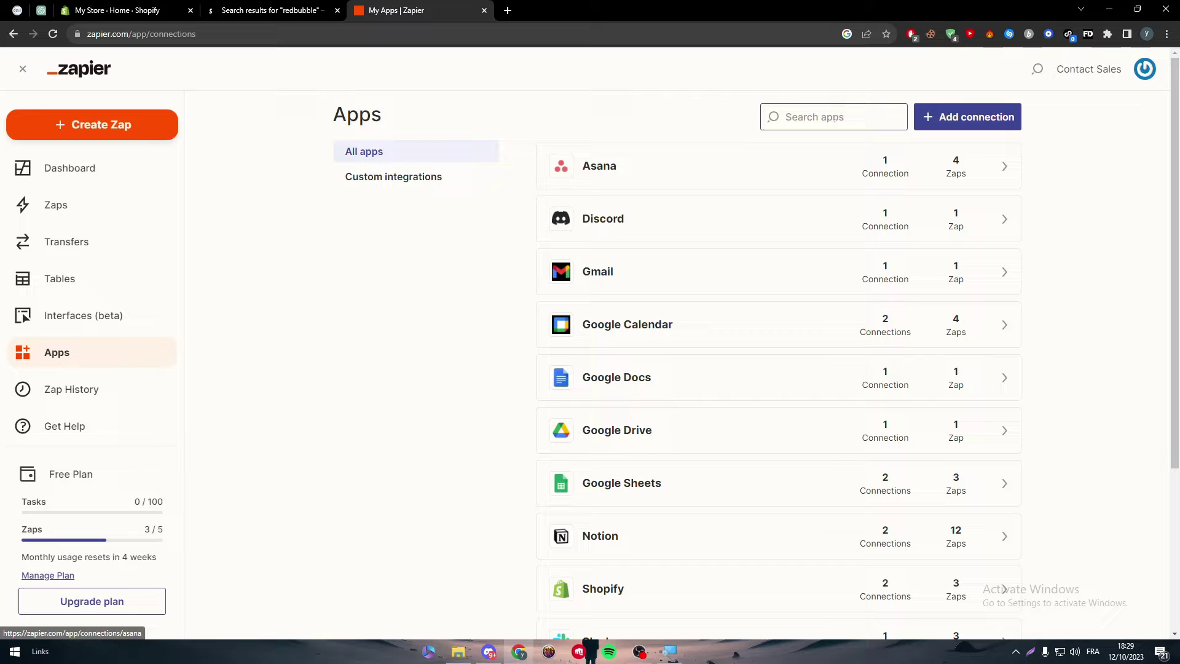
pyautogui.click(834, 117)
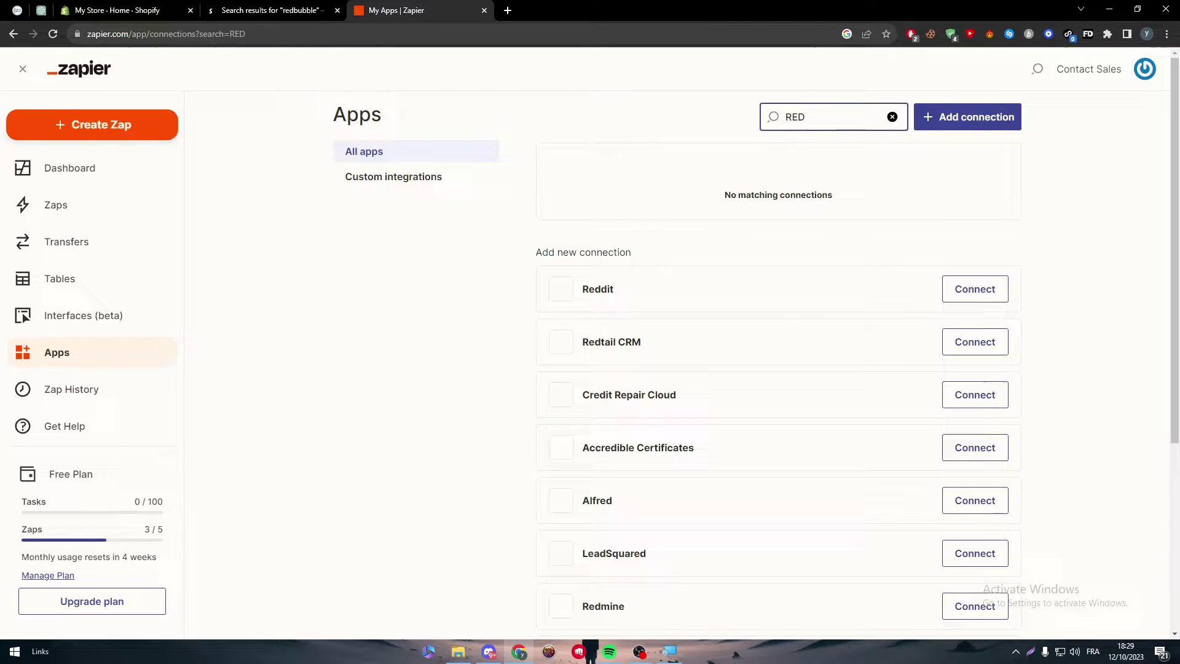
pyautogui.write('REDbubble')
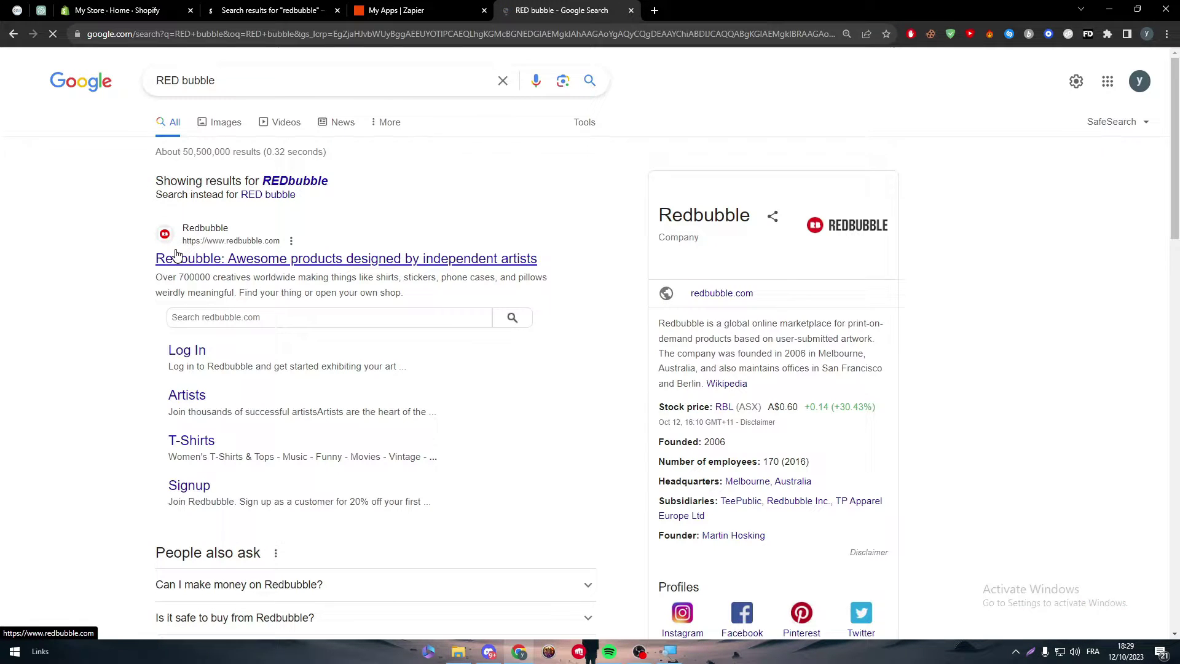
# Step: Go to Redbubble's sign-up page and fill the email from saved addresses
pyautogui.click(177, 258)
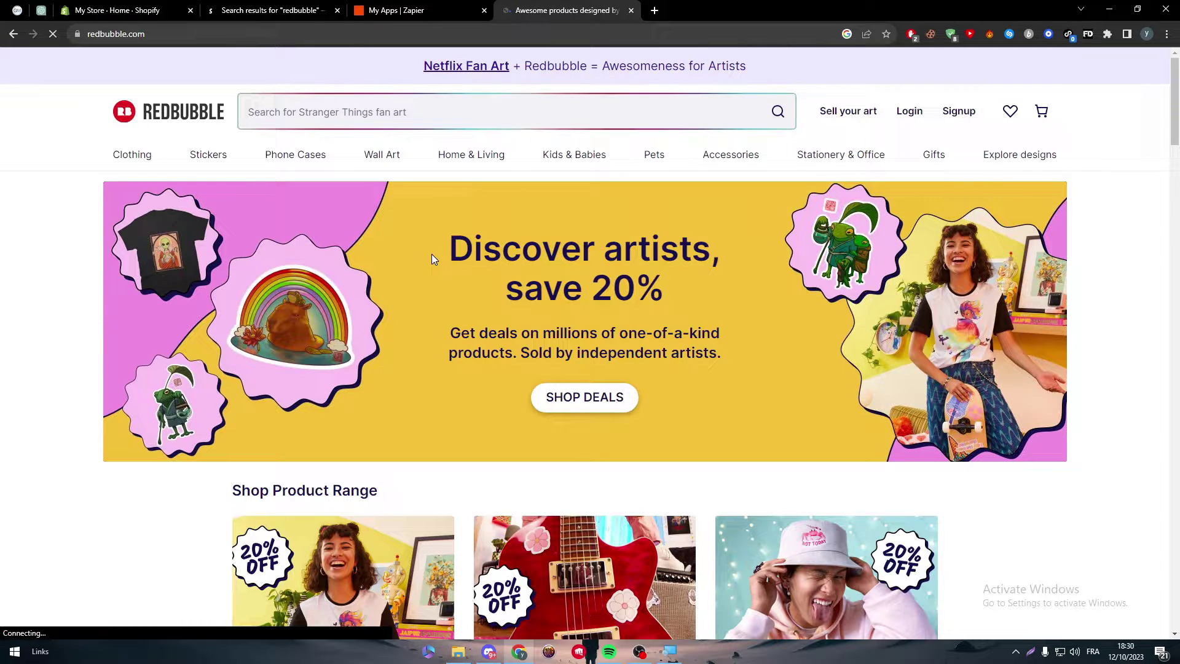
pyautogui.click(965, 119)
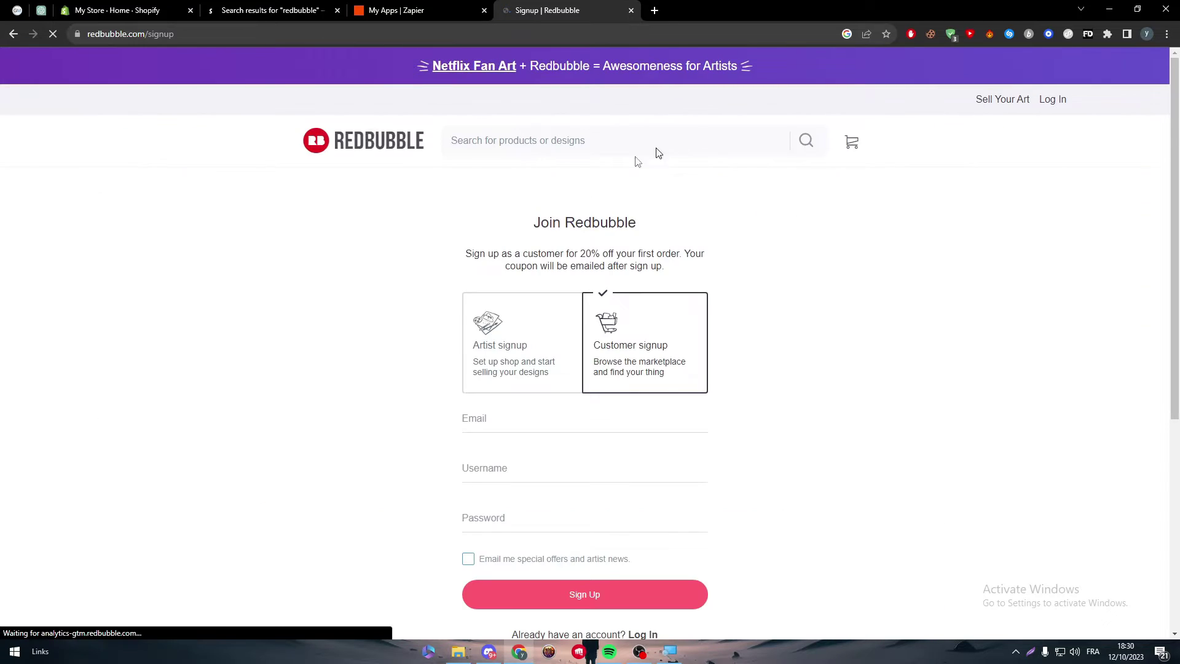
pyautogui.moveTo(1178, 194); pyautogui.dragTo(1178, 300)
pyautogui.click(554, 248)
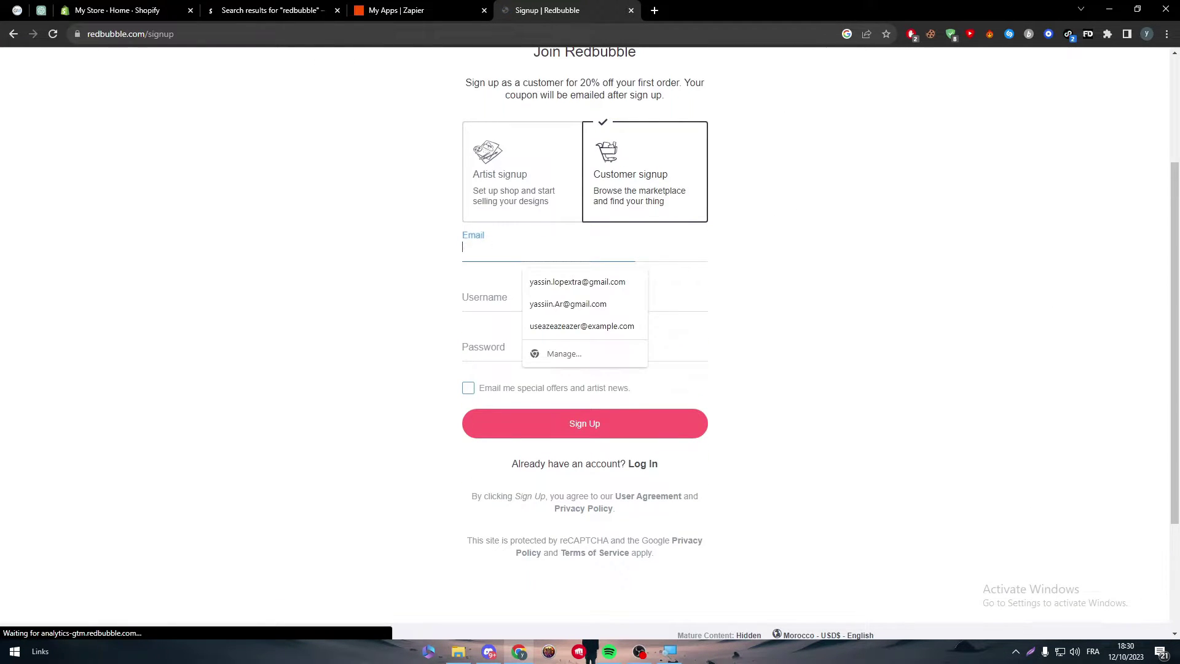
pyautogui.click(576, 283)
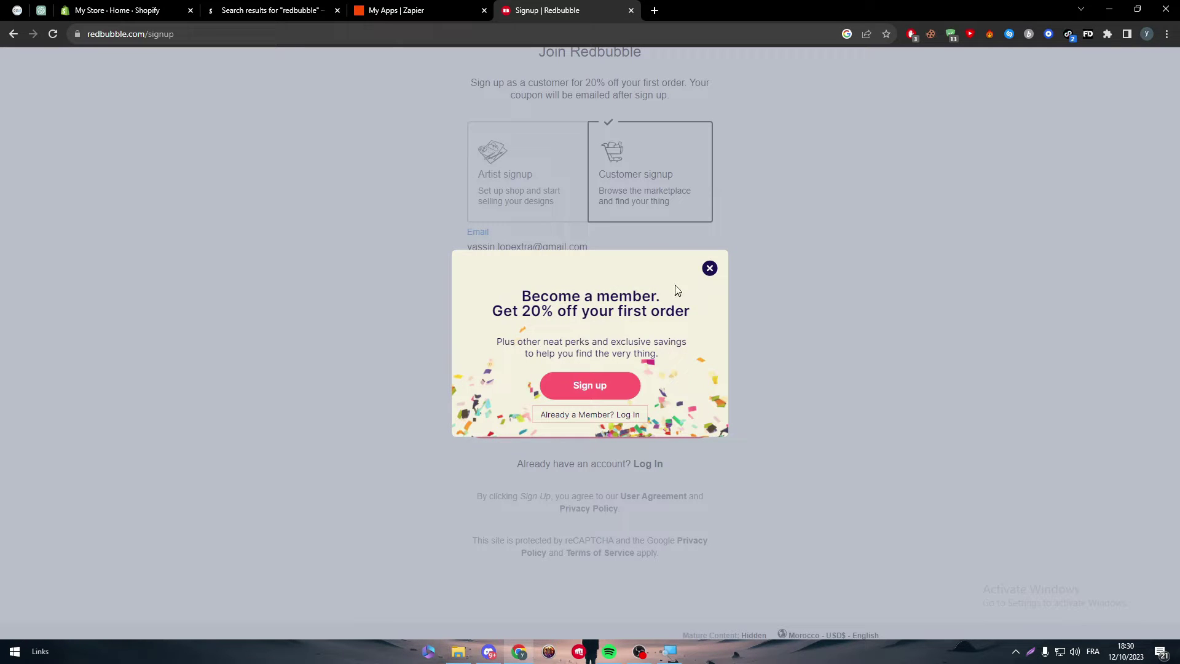
# Step: Enter a username and the account password
pyautogui.click(708, 266)
pyautogui.press('Tab')
pyautogui.write('eza')
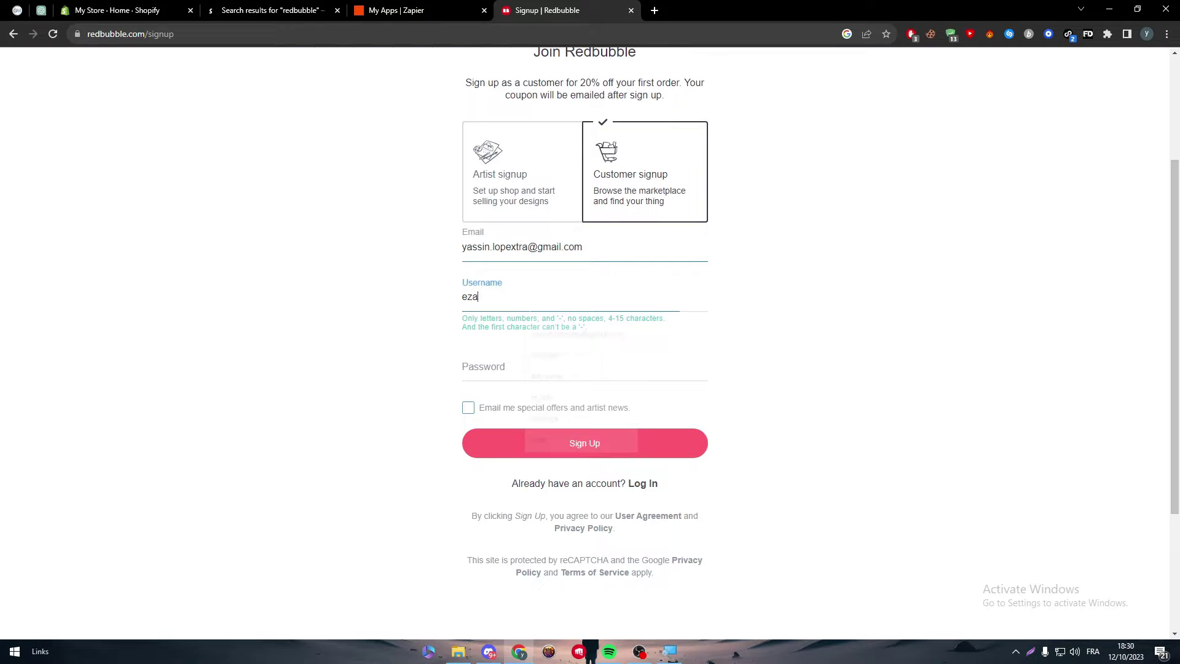
pyautogui.write('eLoly')
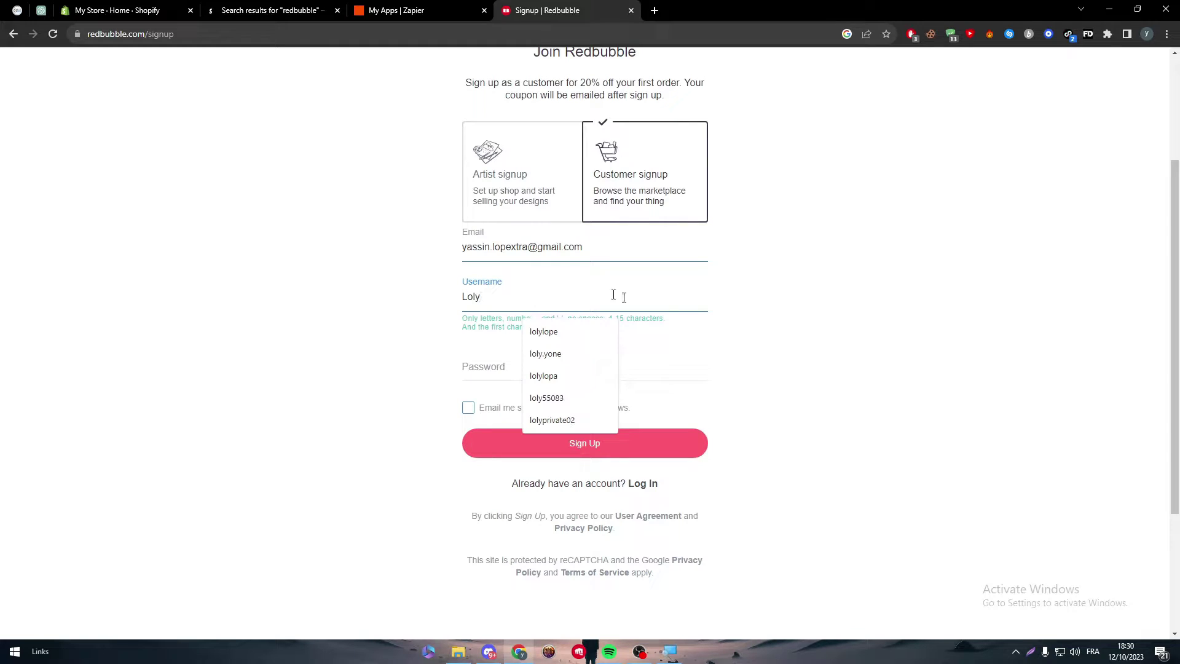
pyautogui.click(404, 343)
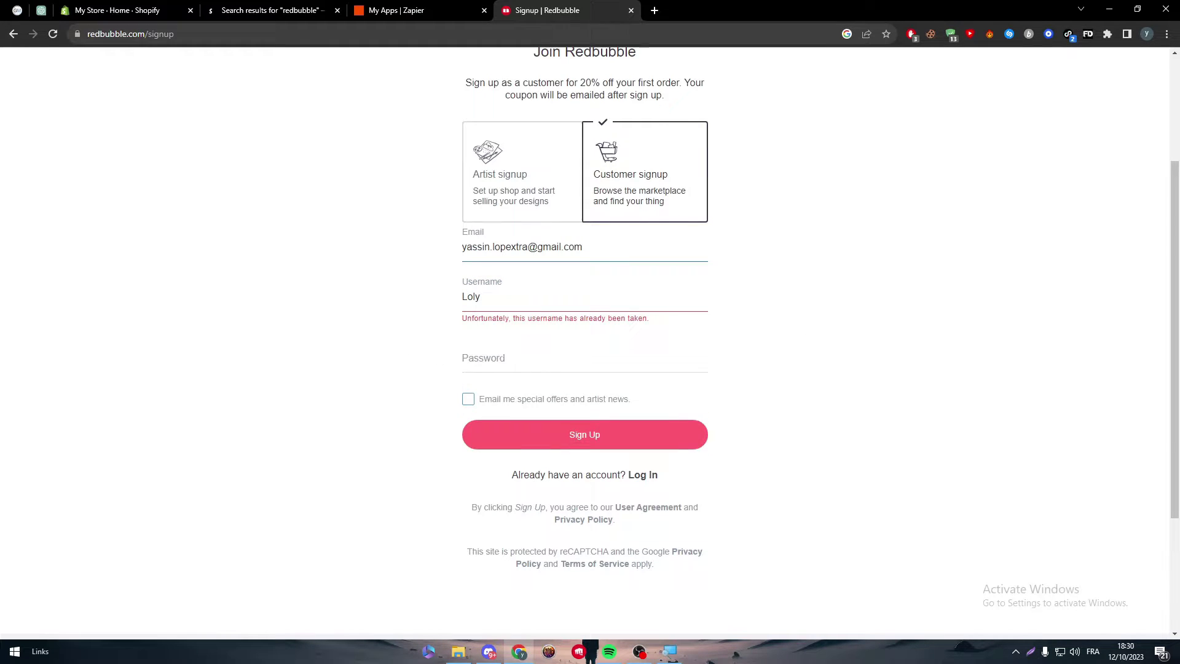
pyautogui.click(553, 358)
pyautogui.write('•••')
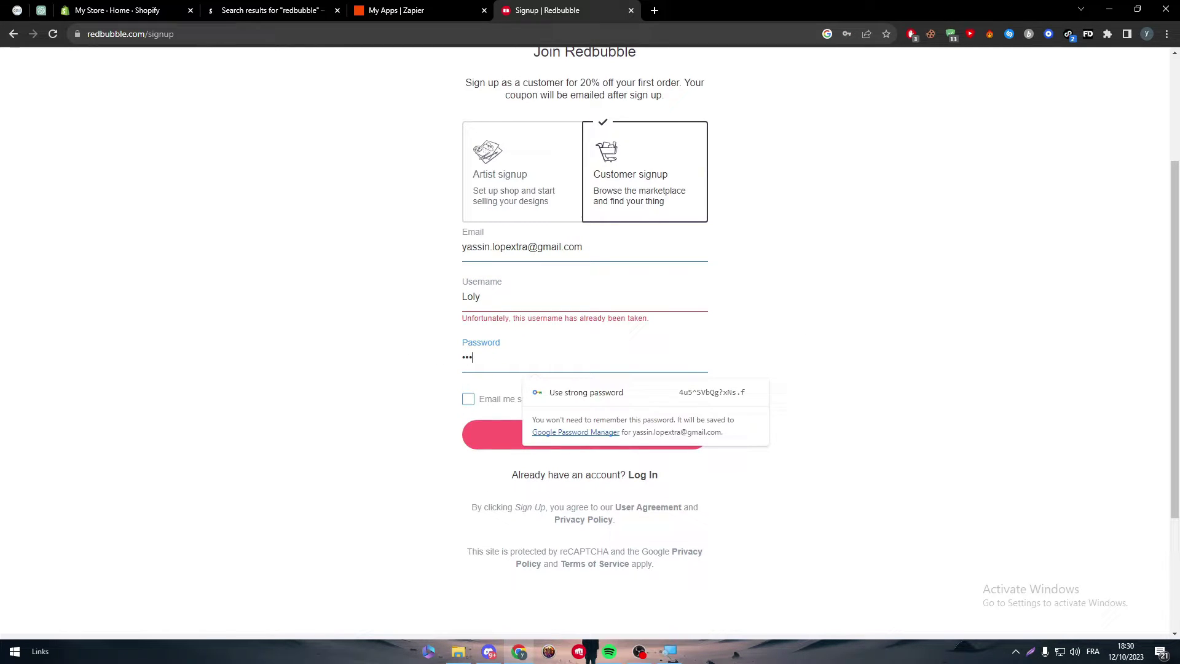
pyautogui.write('••••')
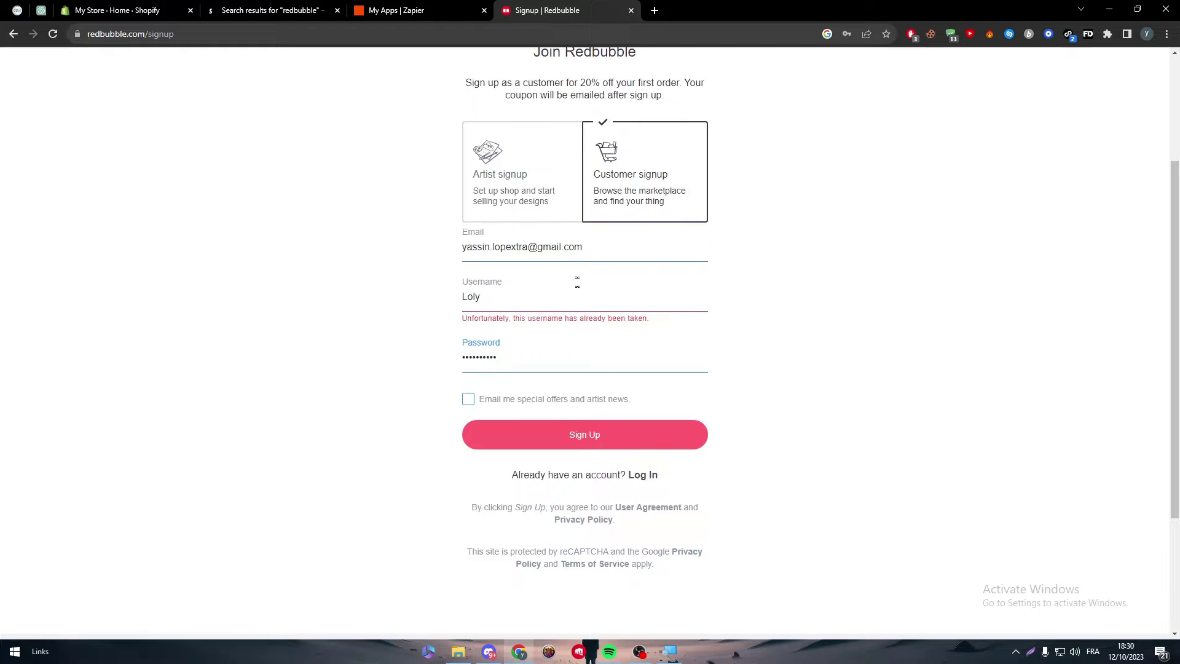
# Step: Replace the taken username with a suggested available one and choose Artist signup
pyautogui.click(577, 284)
pyautogui.click(605, 323)
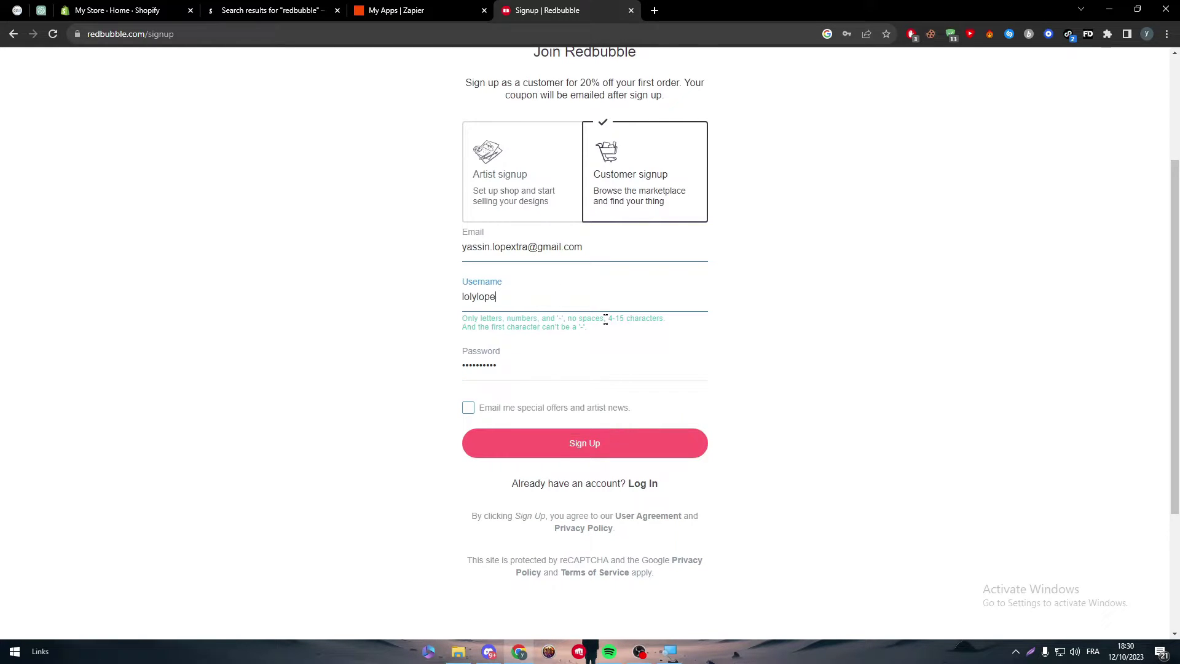
pyautogui.click(783, 227)
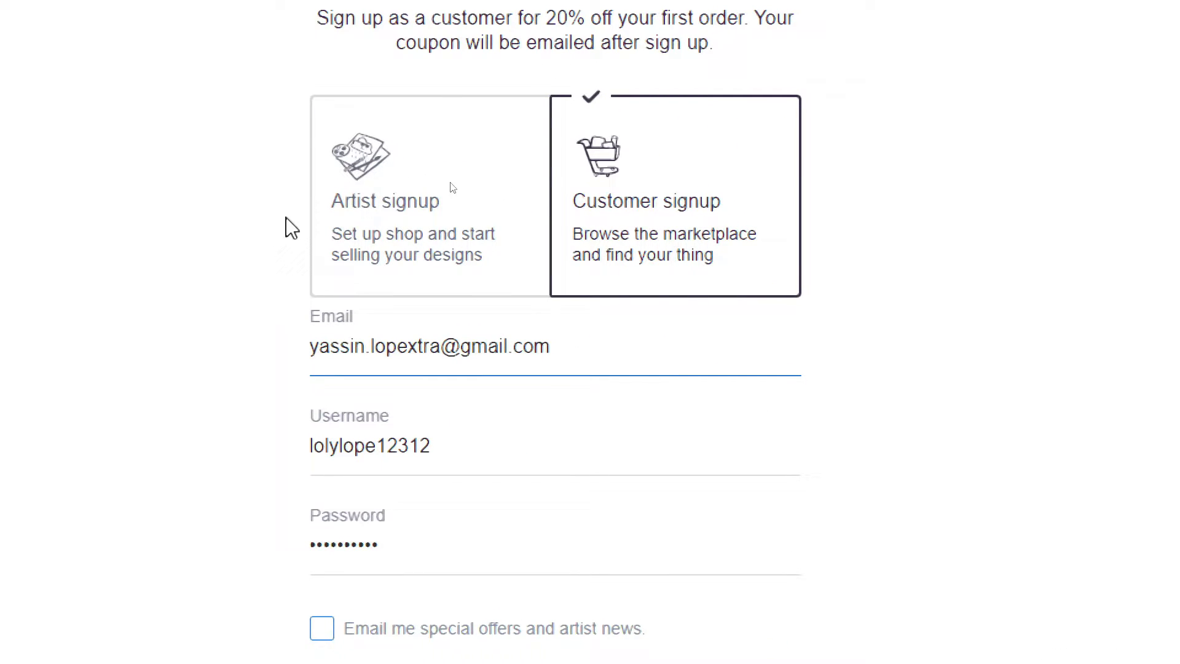
pyautogui.click(424, 229)
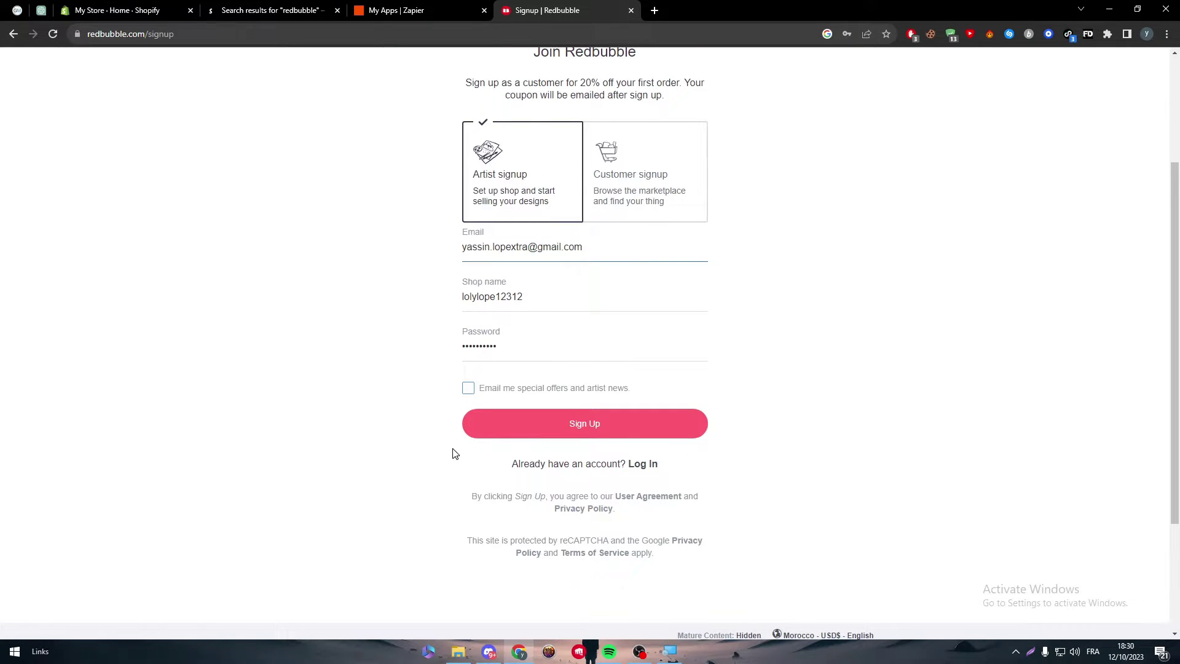
# Step: Submit the artist sign-up form and dismiss Chrome's save-password prompt
pyautogui.click(530, 423)
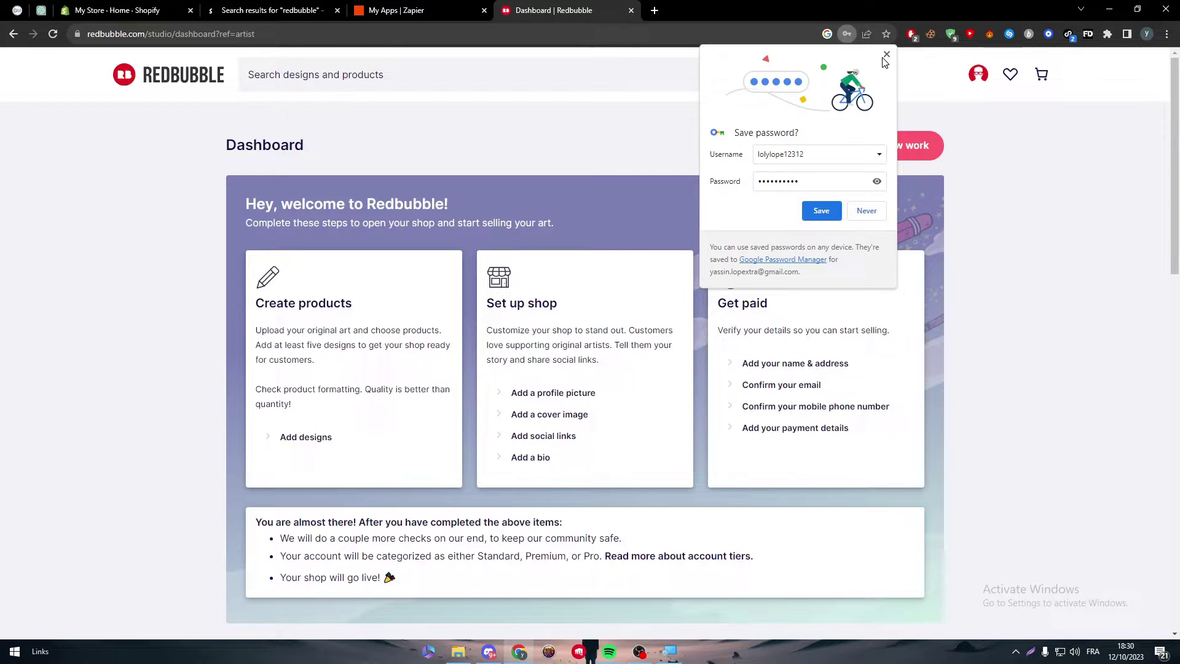
pyautogui.click(886, 55)
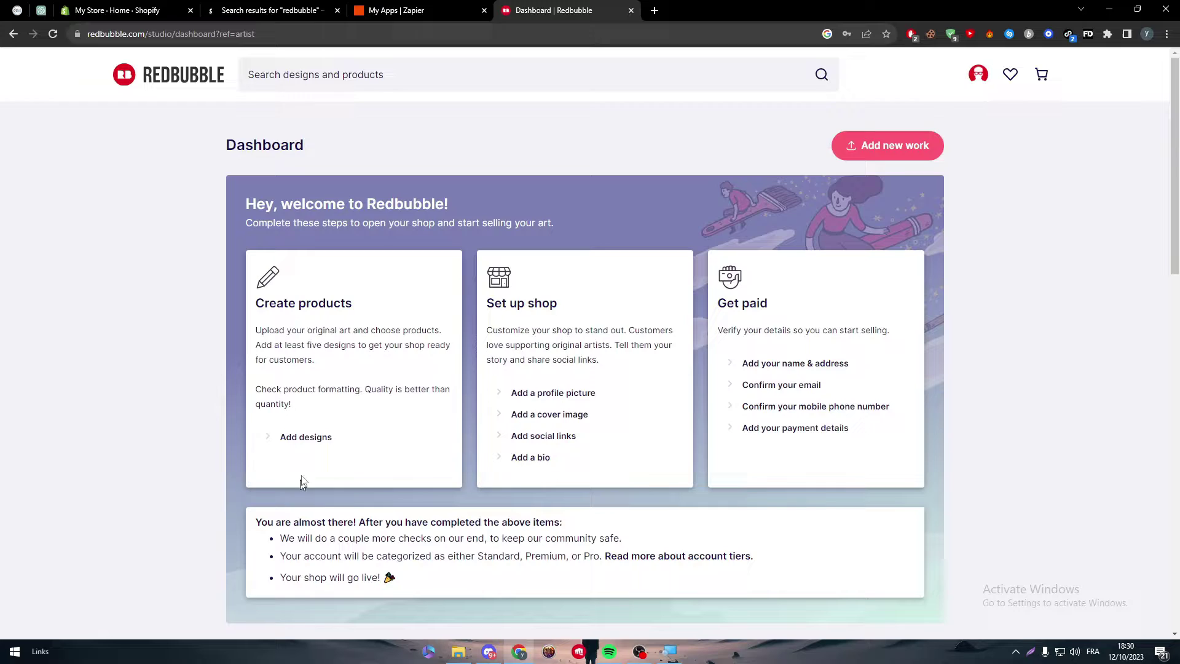
# Step: Add designs, pass the Cloudflare check, and upload goal (1) from Downloads as new work
pyautogui.click(293, 443)
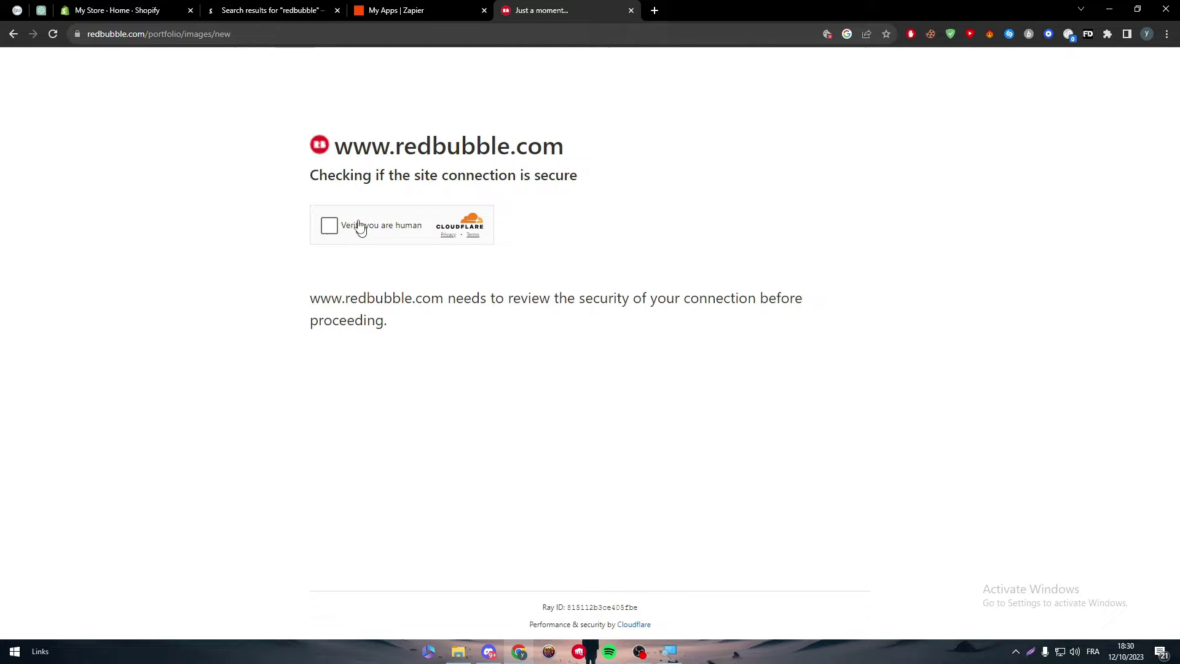
pyautogui.click(328, 227)
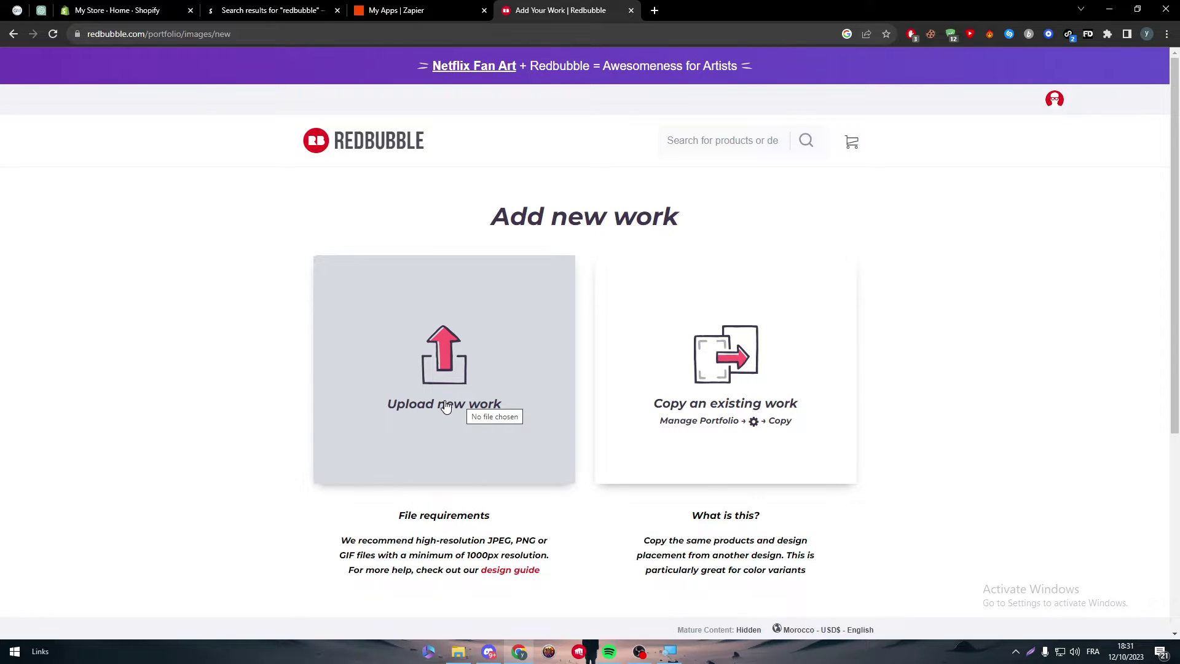
pyautogui.click(357, 330)
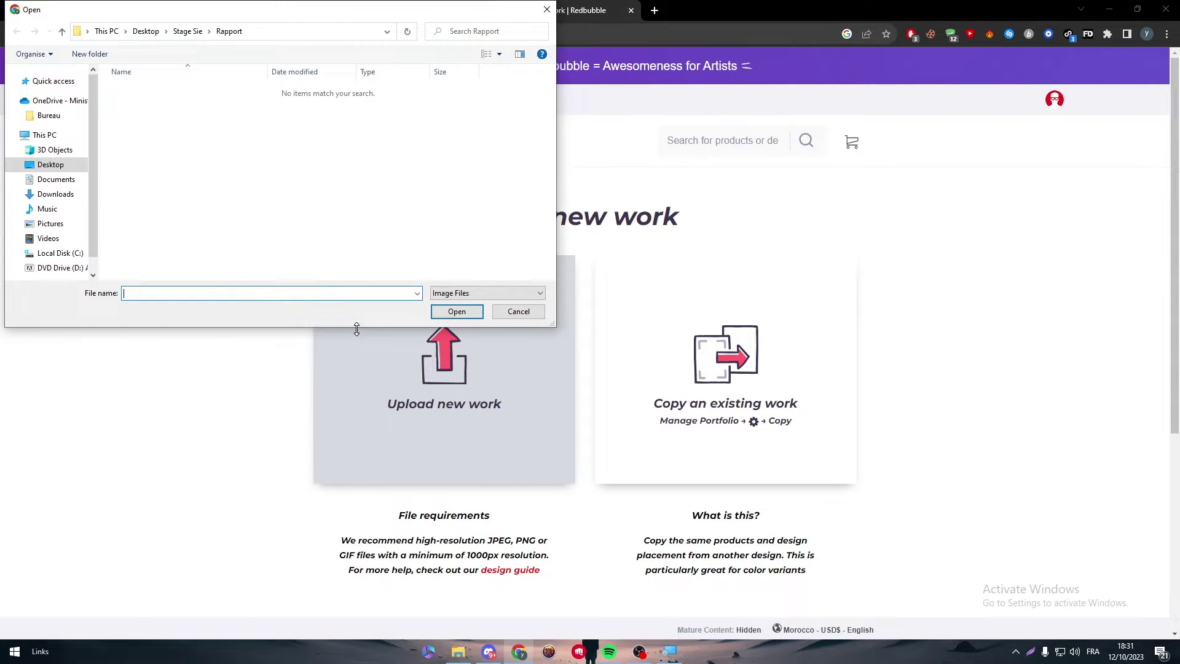
pyautogui.click(61, 194)
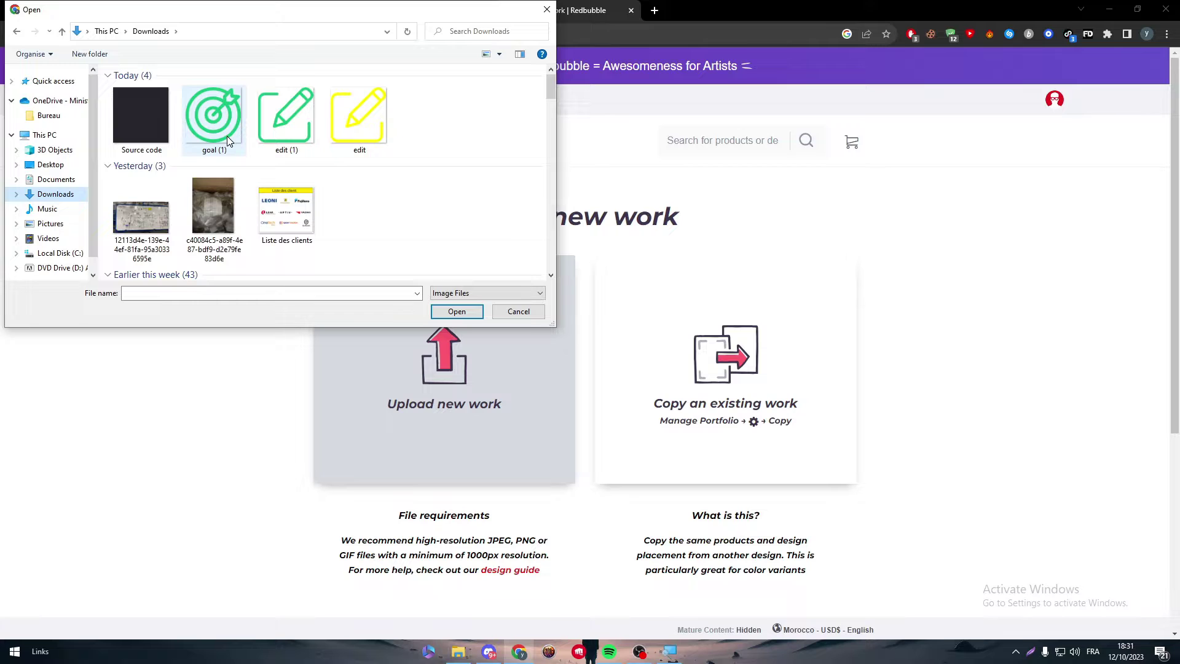
pyautogui.doubleClick(215, 127)
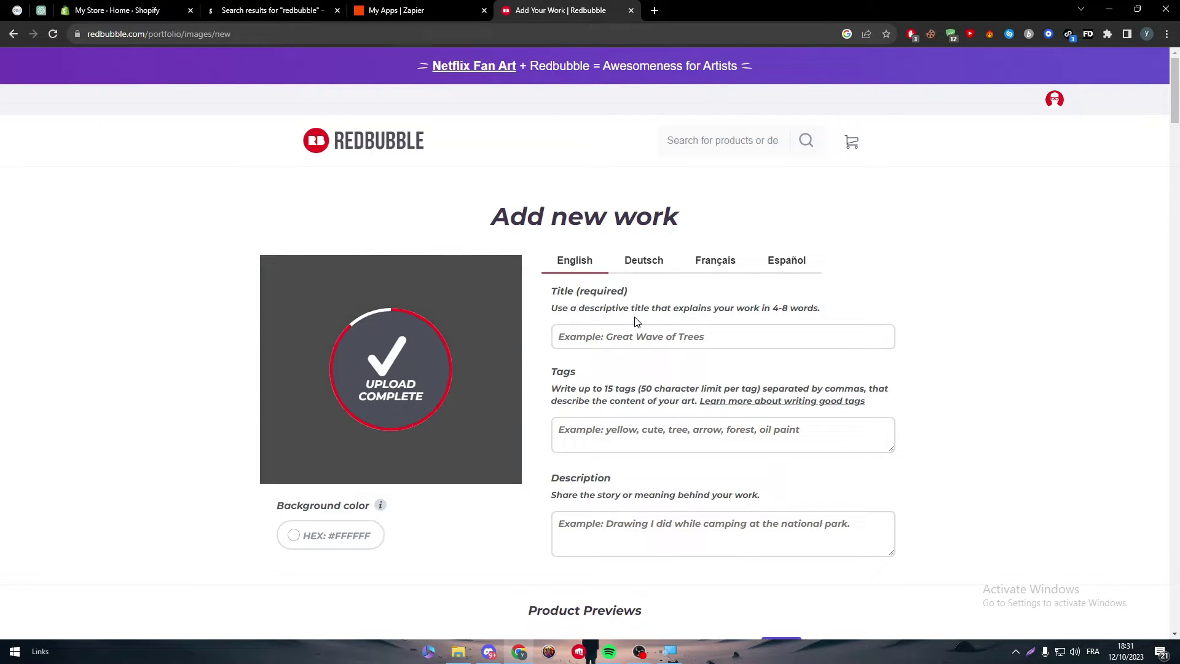
pyautogui.moveTo(1174, 102); pyautogui.dragTo(1090, 71)
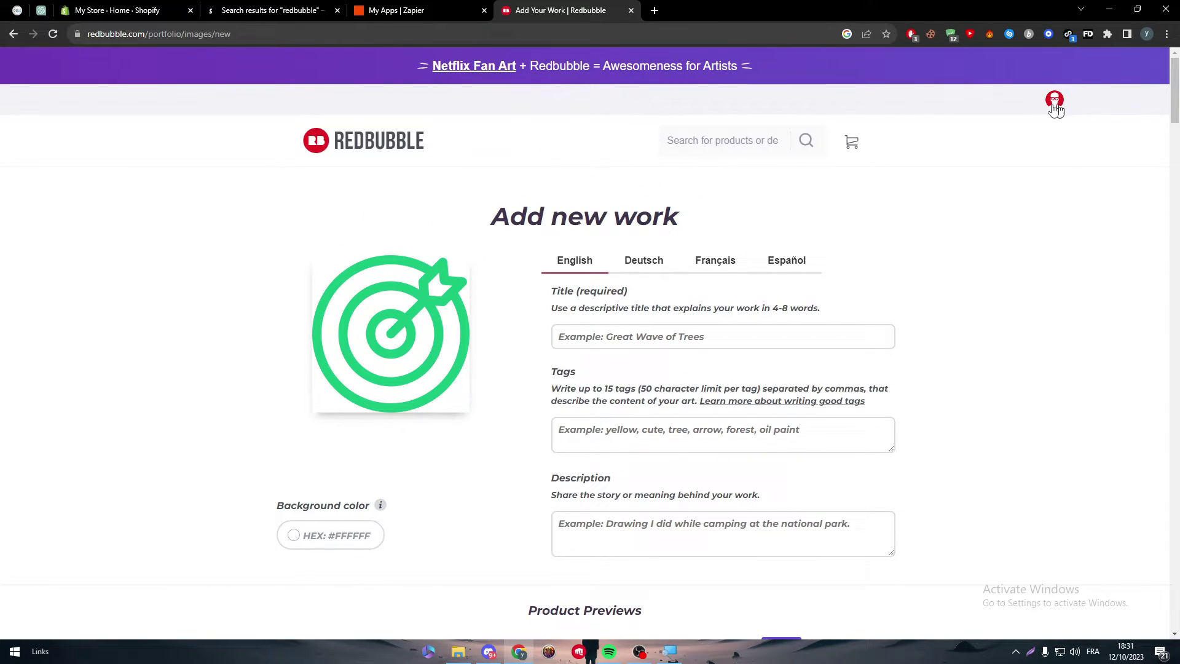
# Step: In Zapier's apps tab, confirm the RED bubble search finds no connection, then go to Plans and pricing
pyautogui.hotkey('ctrl', 'pageup')
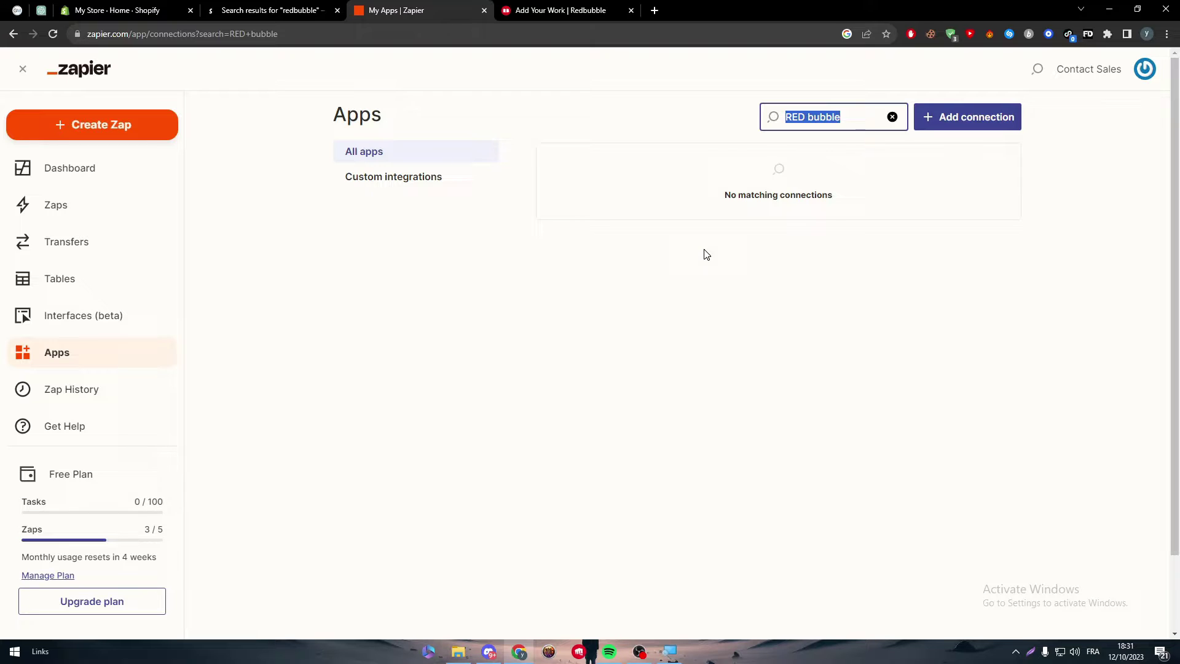
pyautogui.click(202, 591)
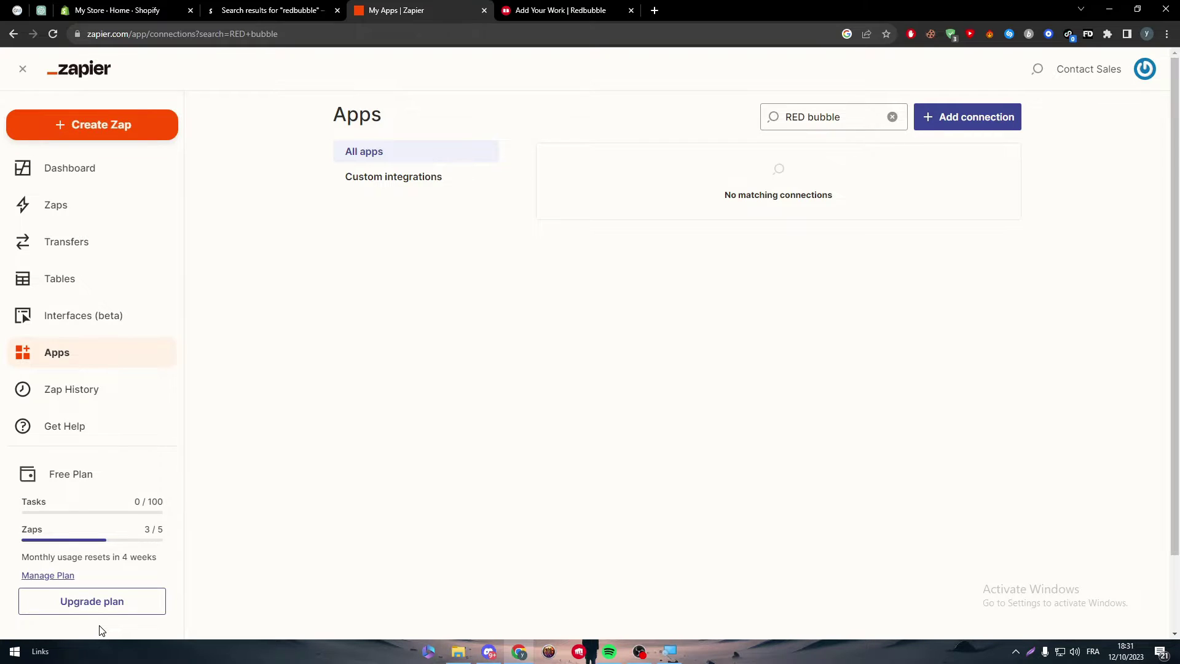
pyautogui.click(29, 603)
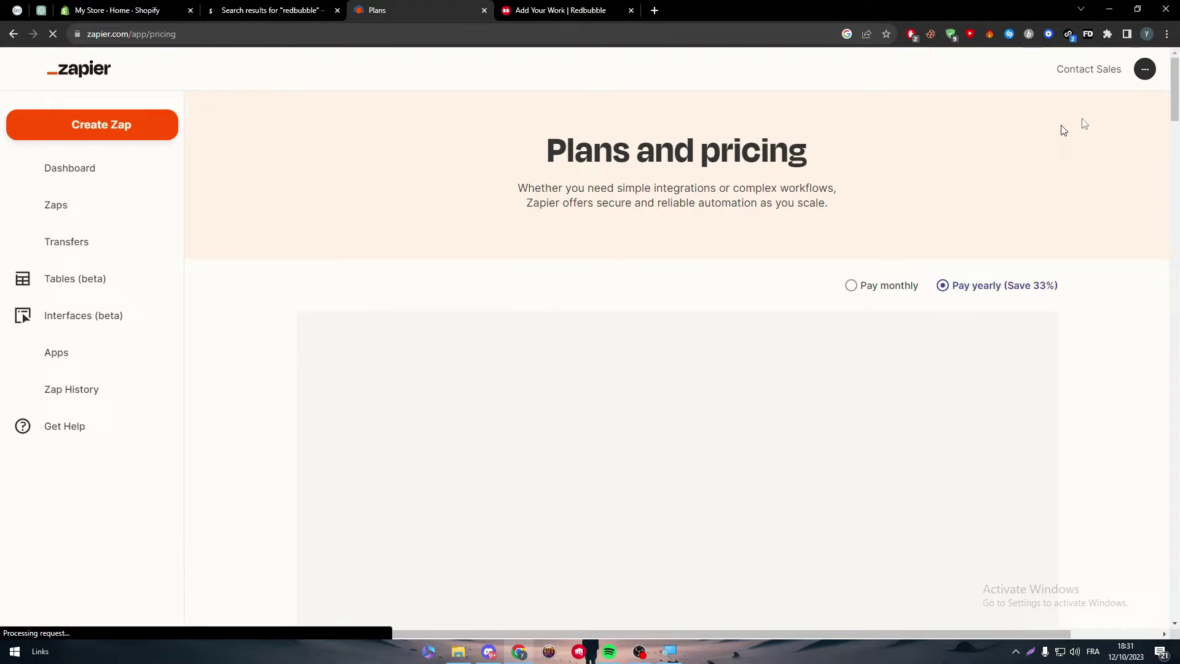
# Step: Compare Starter $19.99 and Professional $49 pricing, leaving Professional's task volume at 2K
pyautogui.moveTo(1175, 88)
pyautogui.mouseDown()
pyautogui.moveTo(1175, 128)
pyautogui.moveTo(1175, 108)
pyautogui.mouseUp()
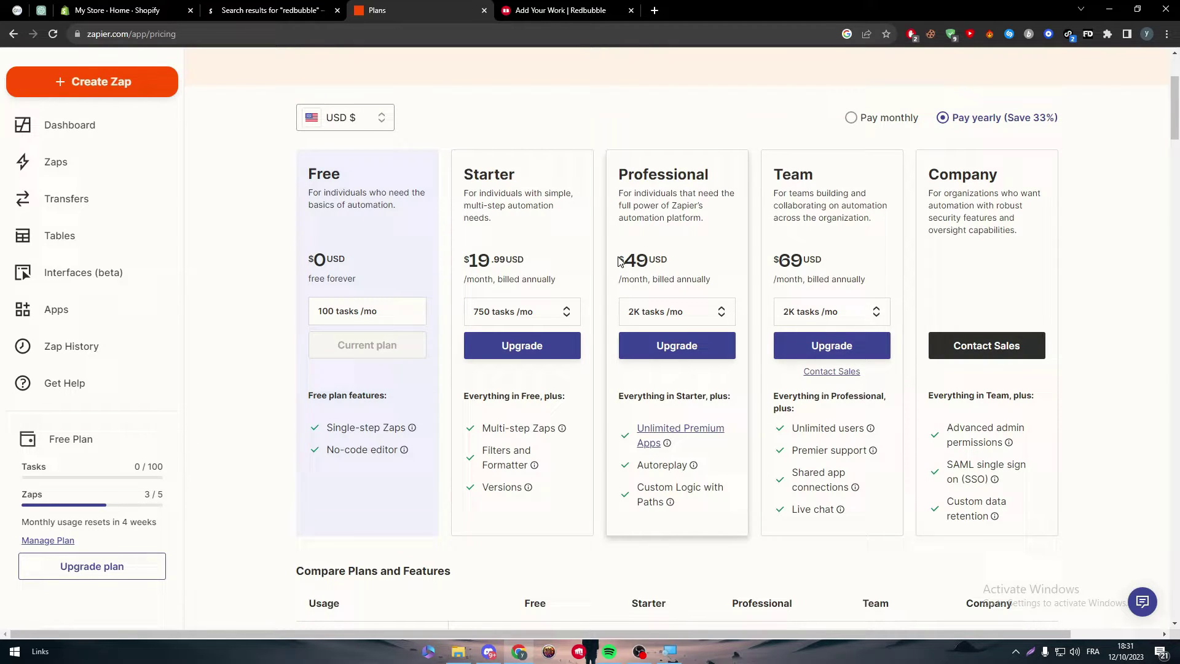
pyautogui.moveTo(619, 261); pyautogui.dragTo(674, 263)
pyautogui.moveTo(463, 174); pyautogui.dragTo(539, 193)
pyautogui.moveTo(464, 259); pyautogui.dragTo(523, 270)
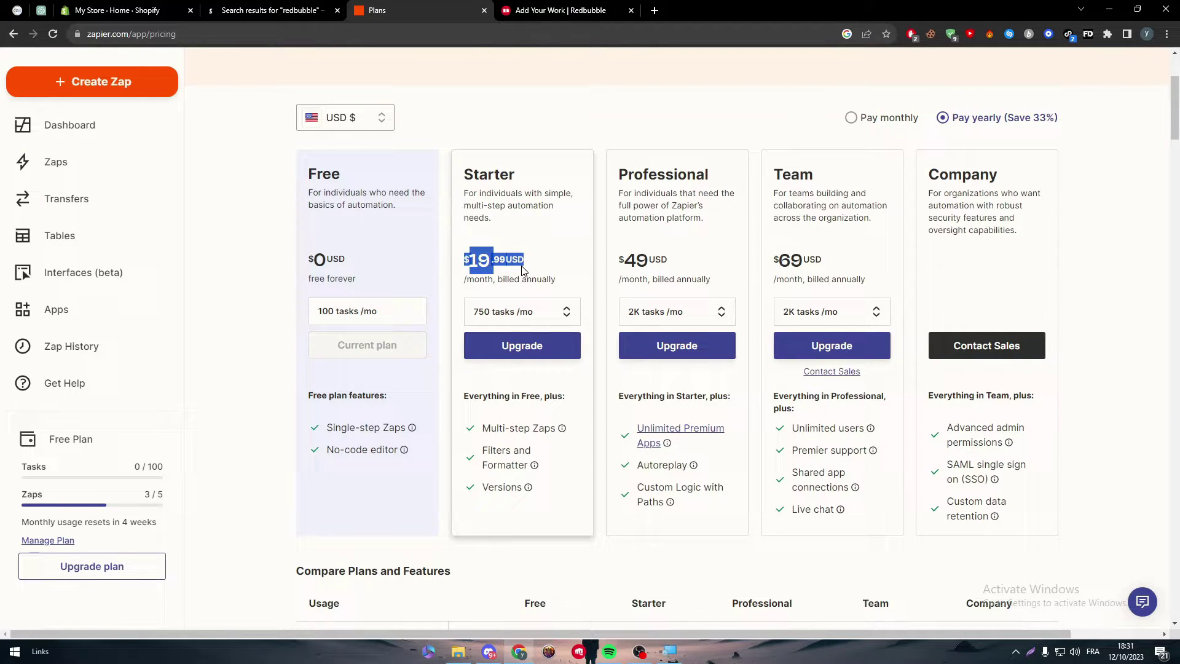
pyautogui.click(523, 270)
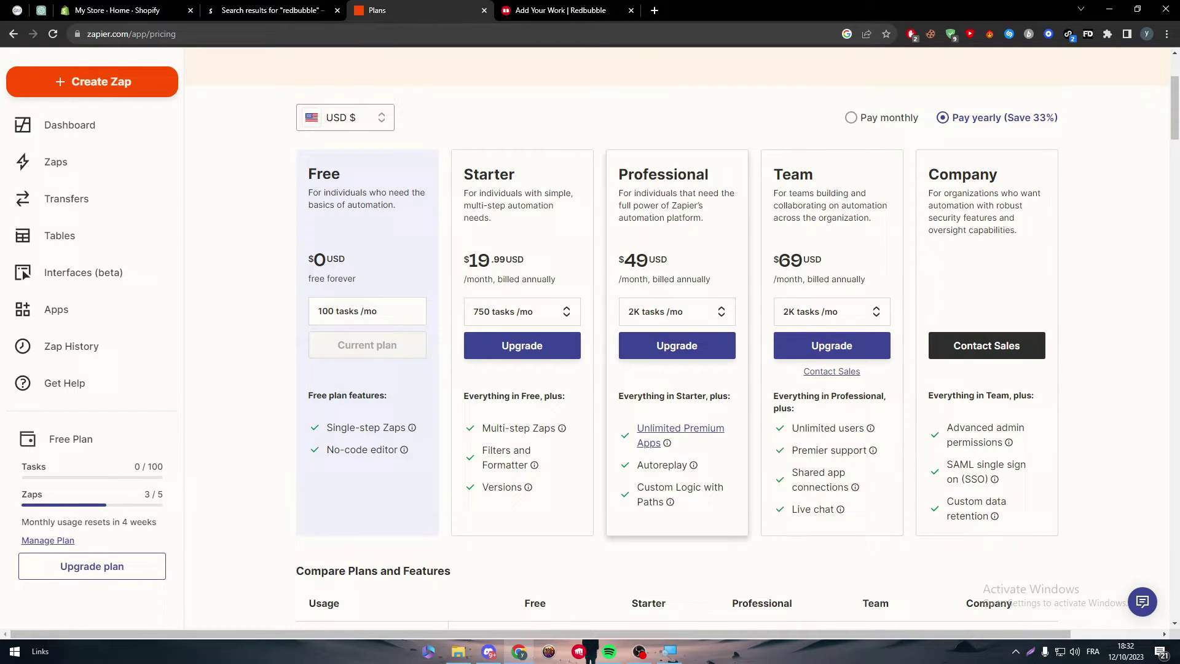
pyautogui.click(665, 312)
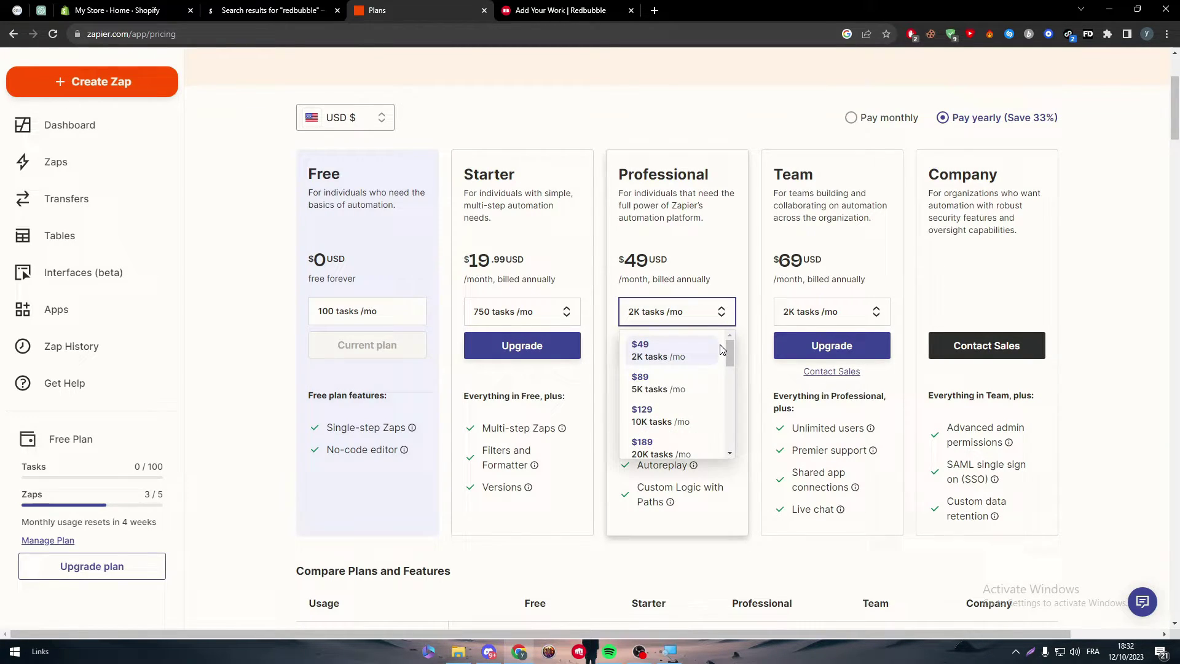
pyautogui.moveTo(728, 351); pyautogui.dragTo(736, 484)
pyautogui.moveTo(730, 444); pyautogui.dragTo(725, 305)
pyautogui.click(704, 302)
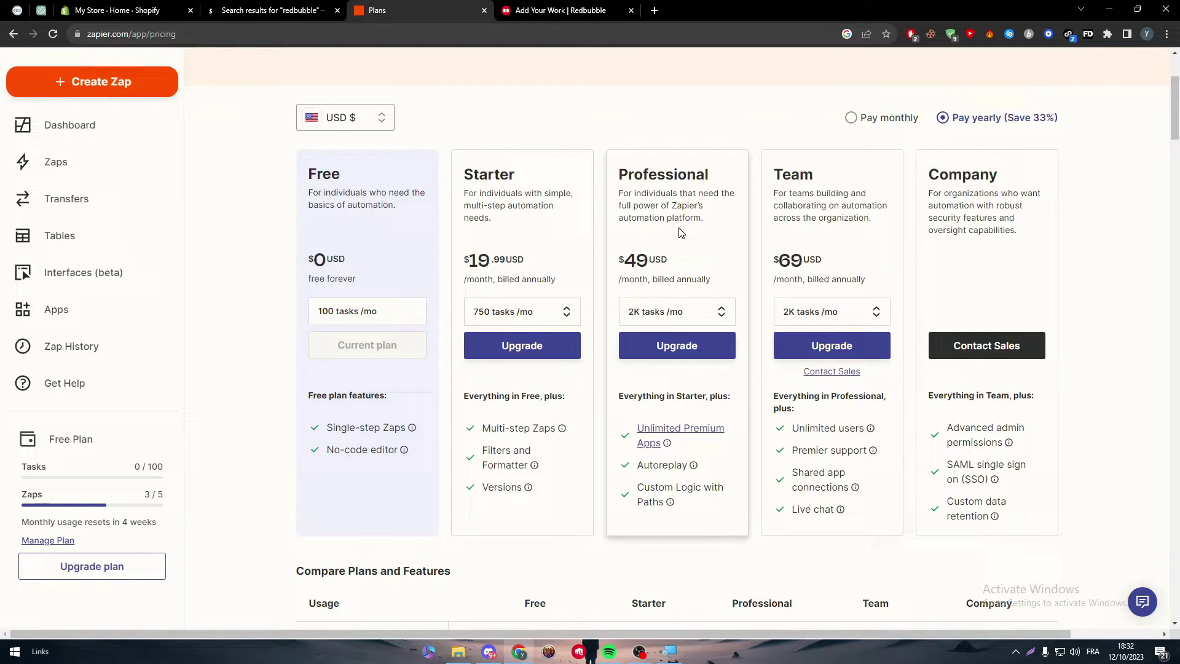
# Step: Check the help chat and Redbubble tab, then go to Zapier's connected Apps list
pyautogui.click(1142, 601)
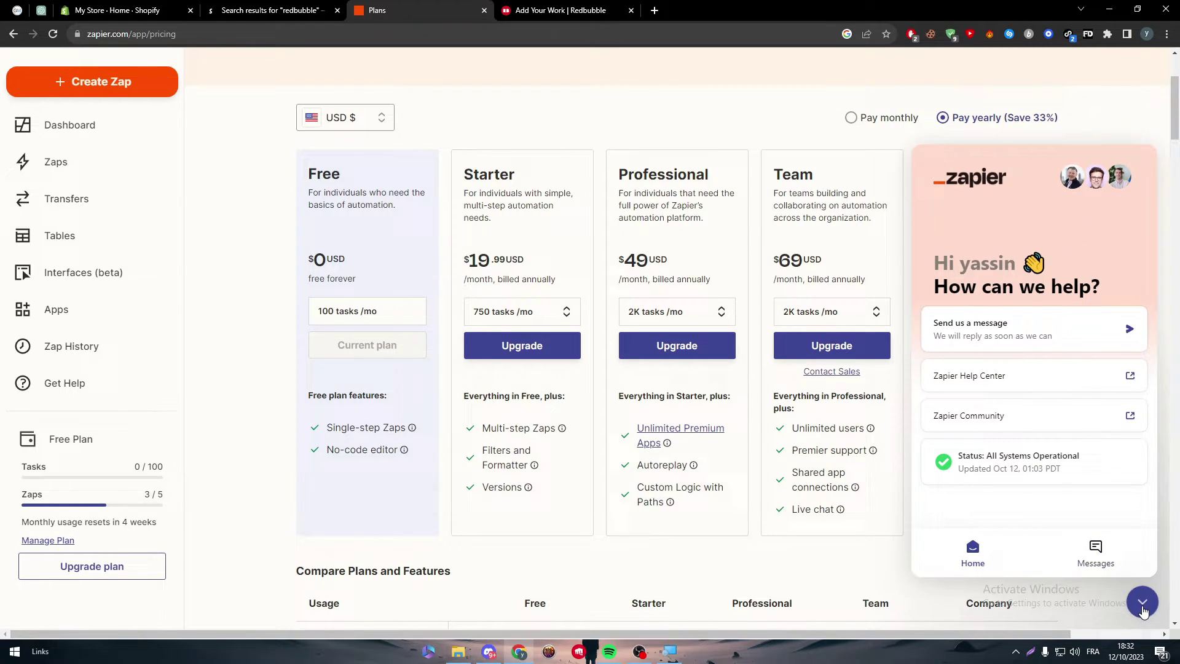
pyautogui.click(1143, 605)
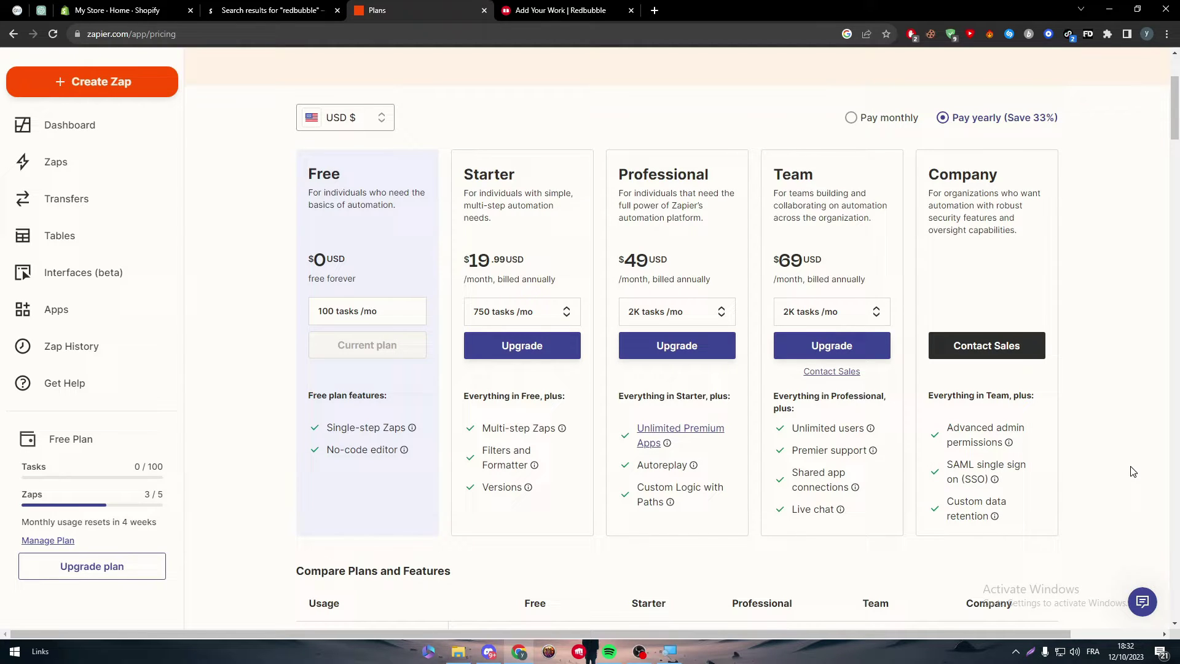
pyautogui.click(605, 5)
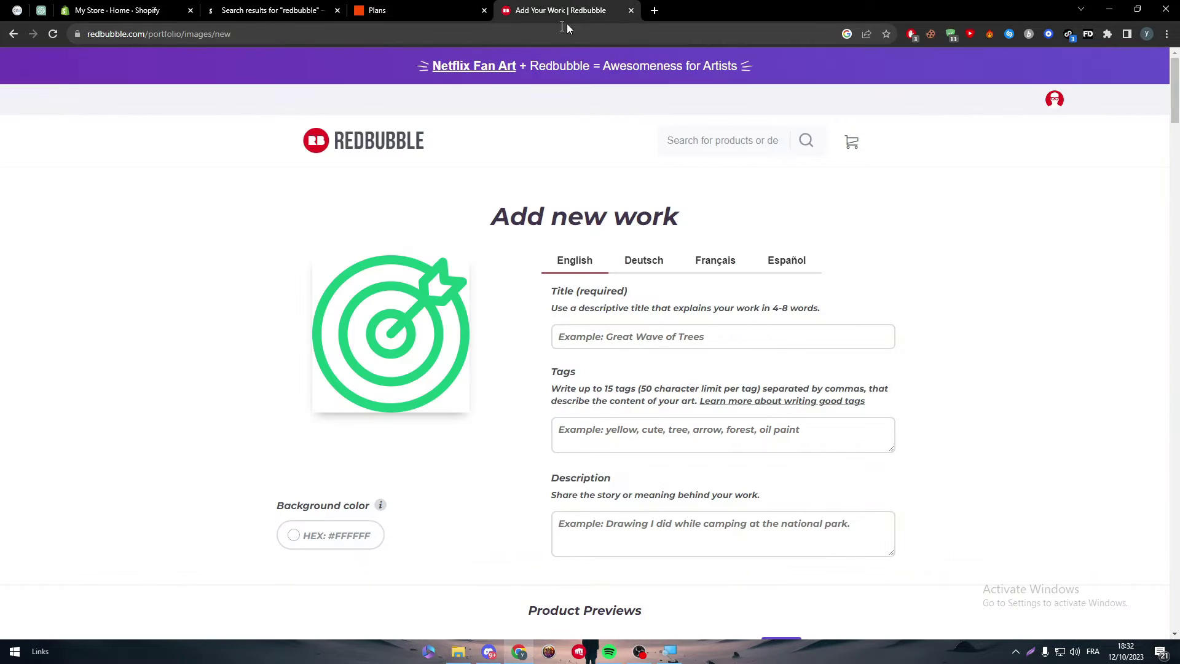
pyautogui.click(421, 6)
pyautogui.click(513, 6)
pyautogui.click(426, 6)
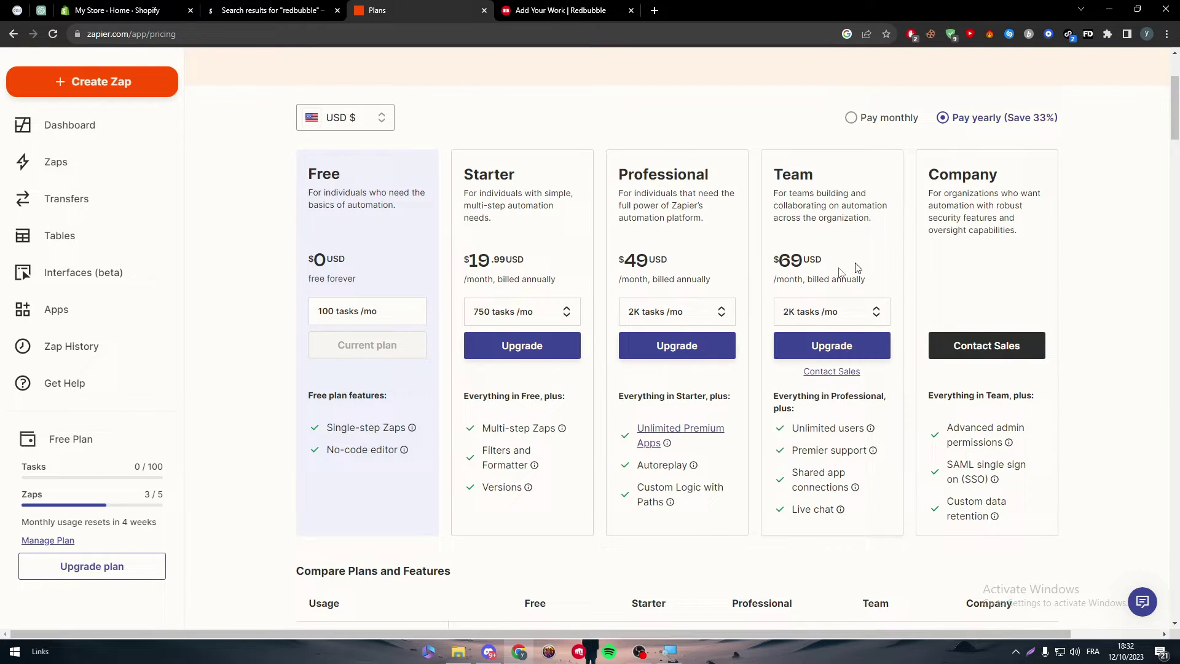
pyautogui.scroll(3, 1177, 126)
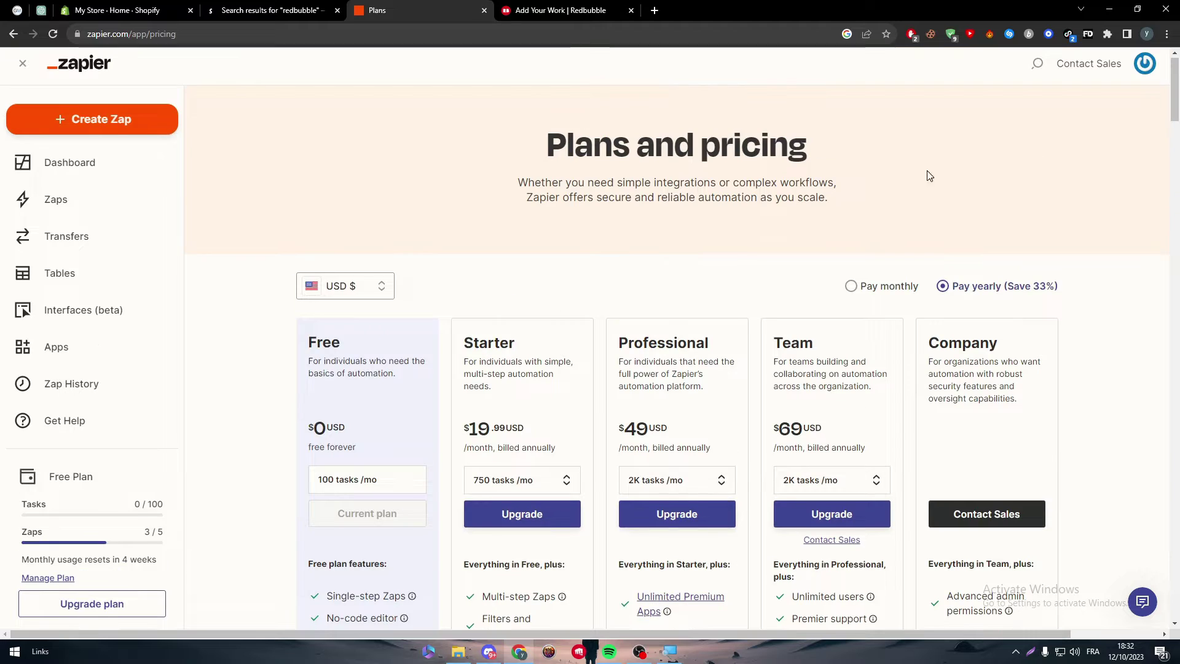
pyautogui.click(62, 349)
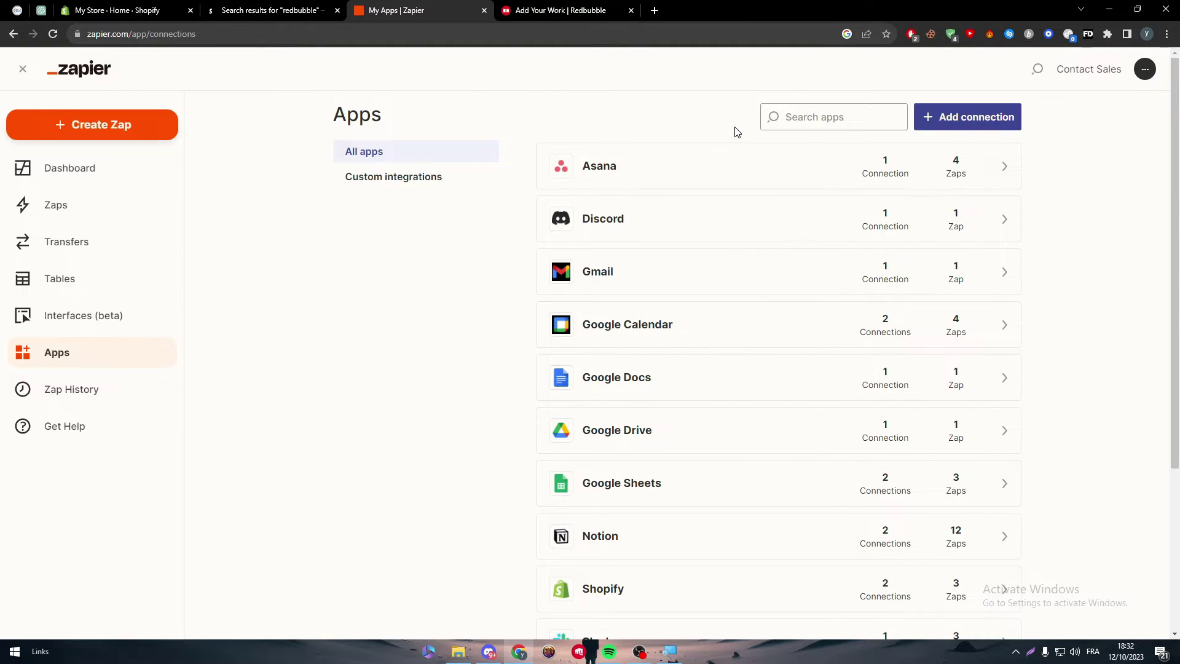
# Step: Search connected apps for 'SHO' and start connecting a new Shopify account
pyautogui.click(812, 117)
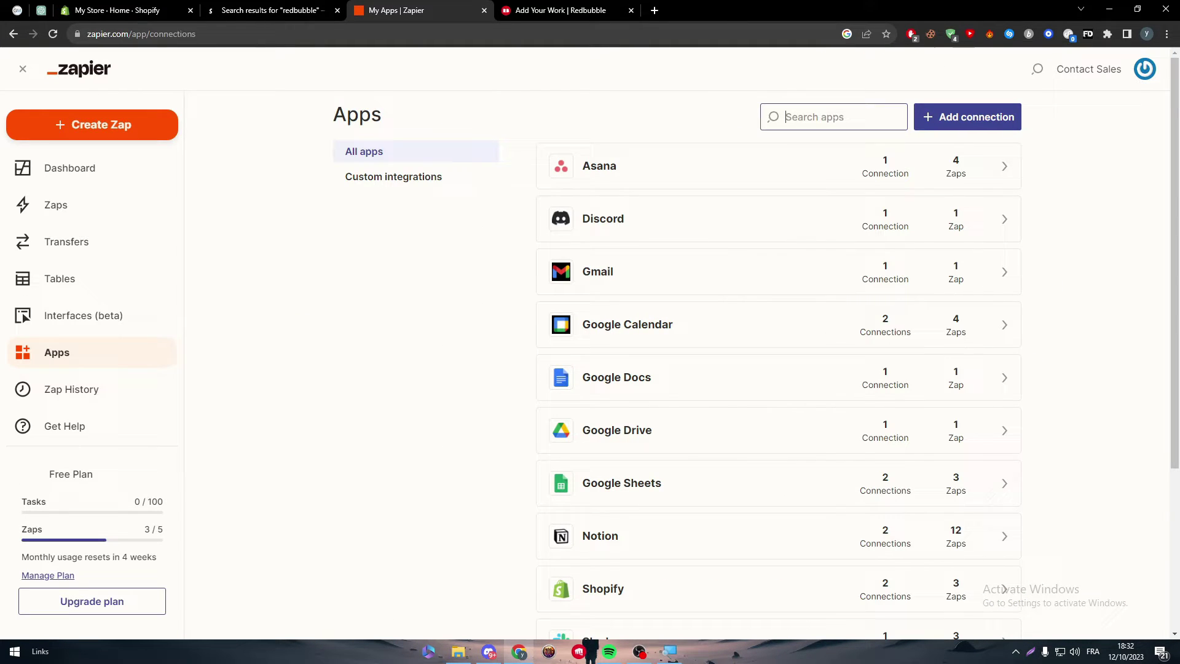
pyautogui.write('SHOPIFY')
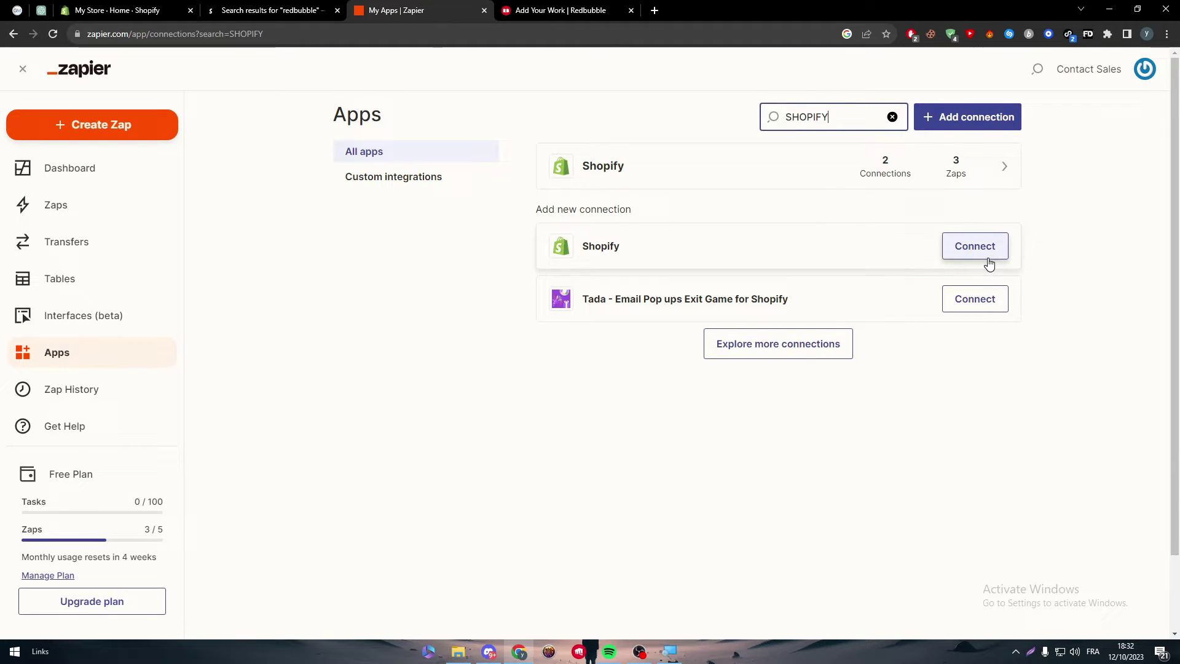
pyautogui.click(976, 246)
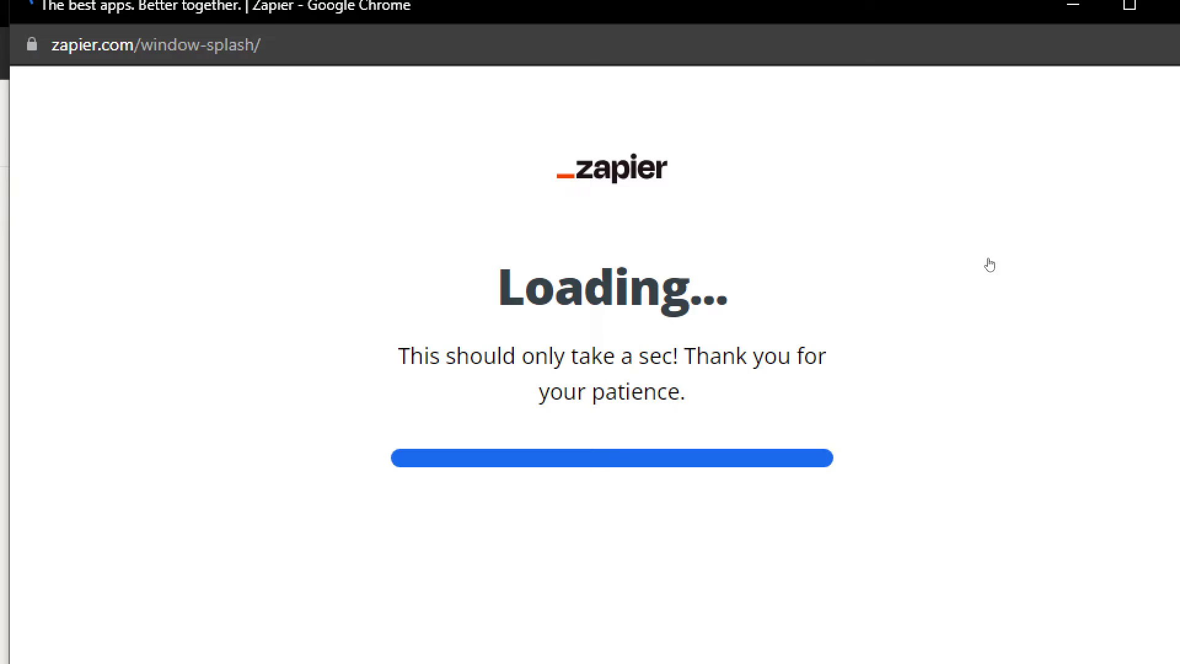
pyautogui.moveTo(399, 12); pyautogui.dragTo(768, 112)
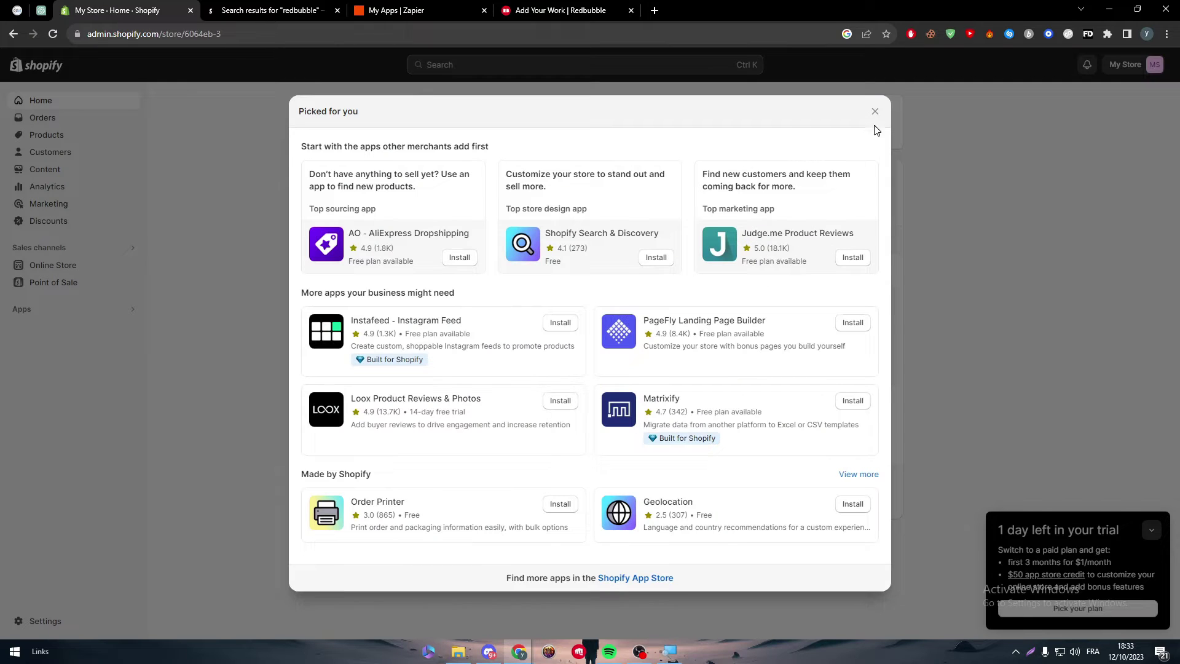
# Step: Copy the store identifier from the Shopify admin URL into the popup's shop name field
pyautogui.click(875, 111)
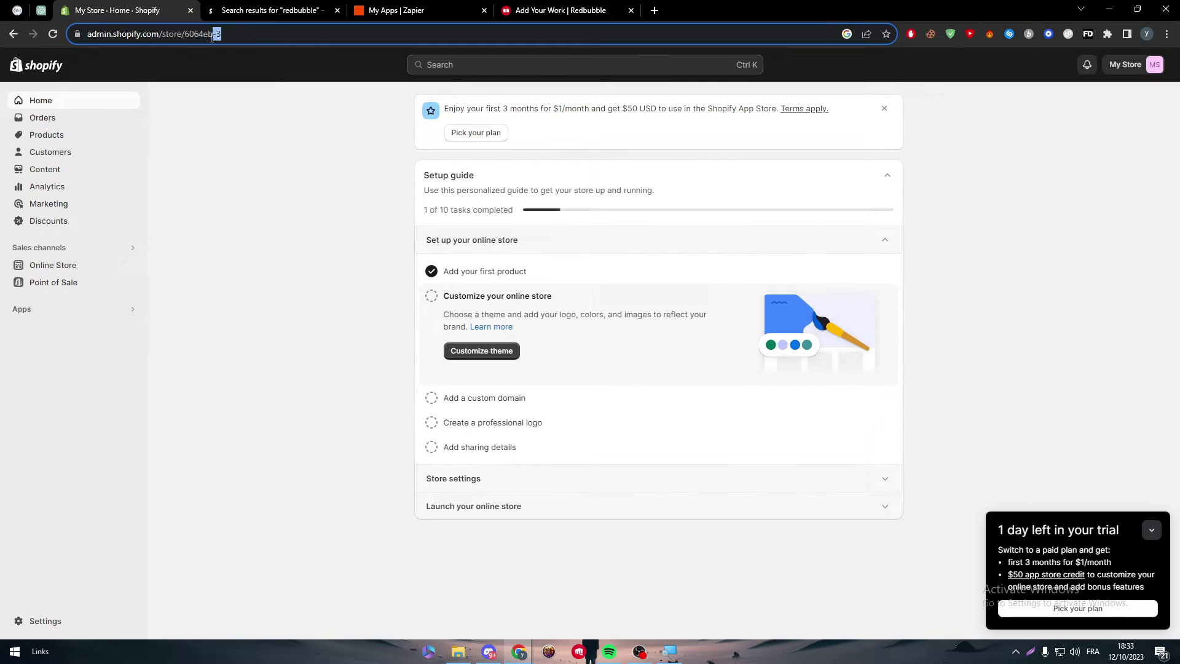
pyautogui.click(591, 11)
pyautogui.click(126, 9)
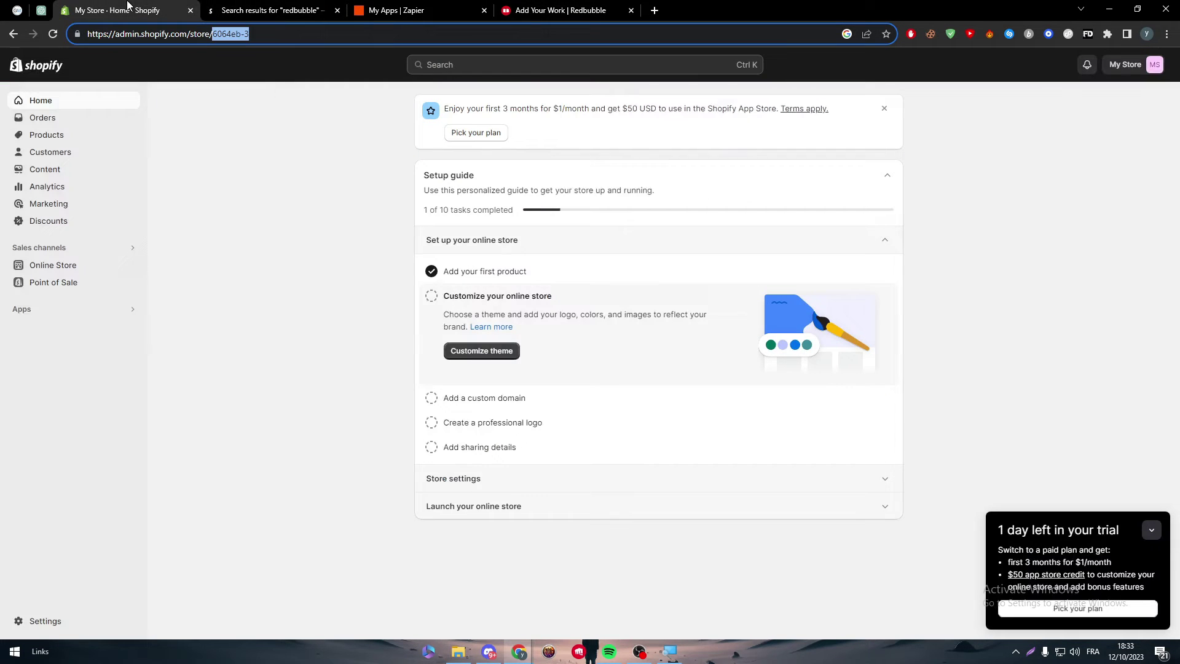
pyautogui.click(530, 646)
pyautogui.click(587, 594)
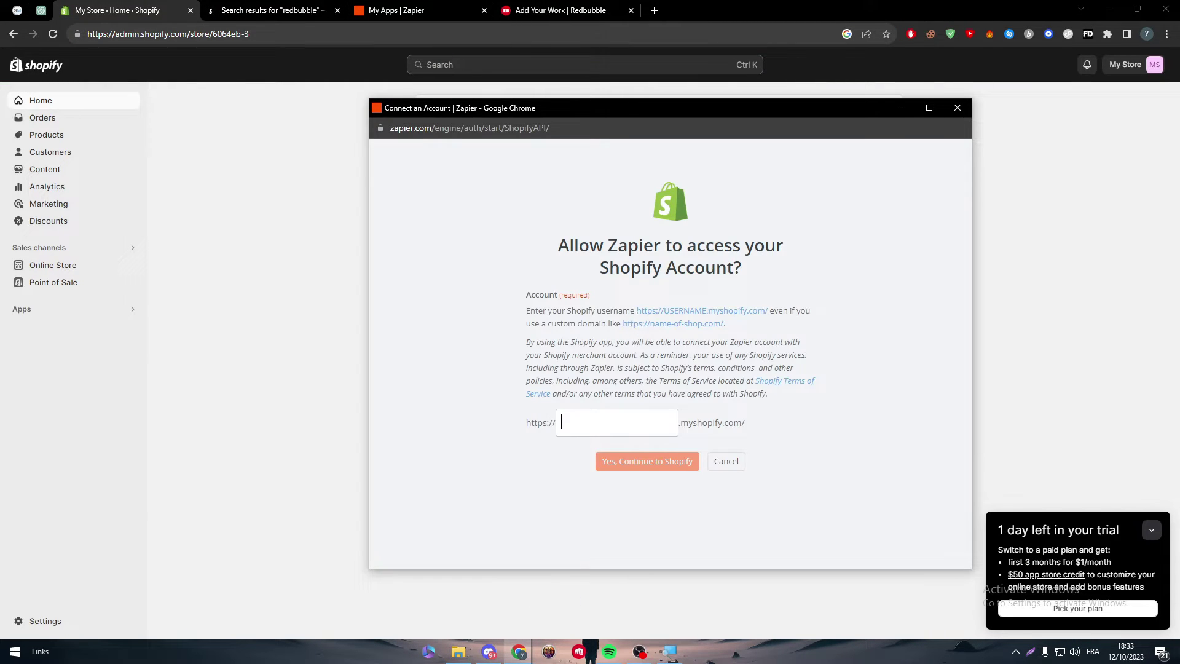
pyautogui.write('6064eb-3')
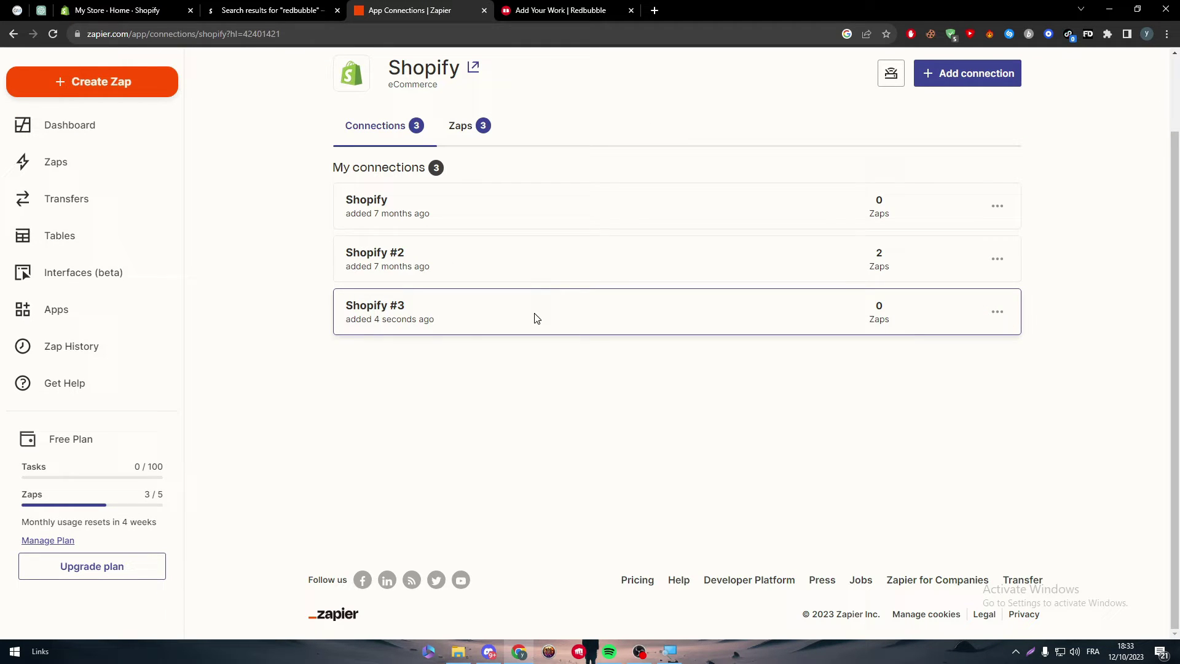
# Step: Run Test connection on the Shopify #3 account to confirm it works
pyautogui.click(996, 315)
pyautogui.click(914, 347)
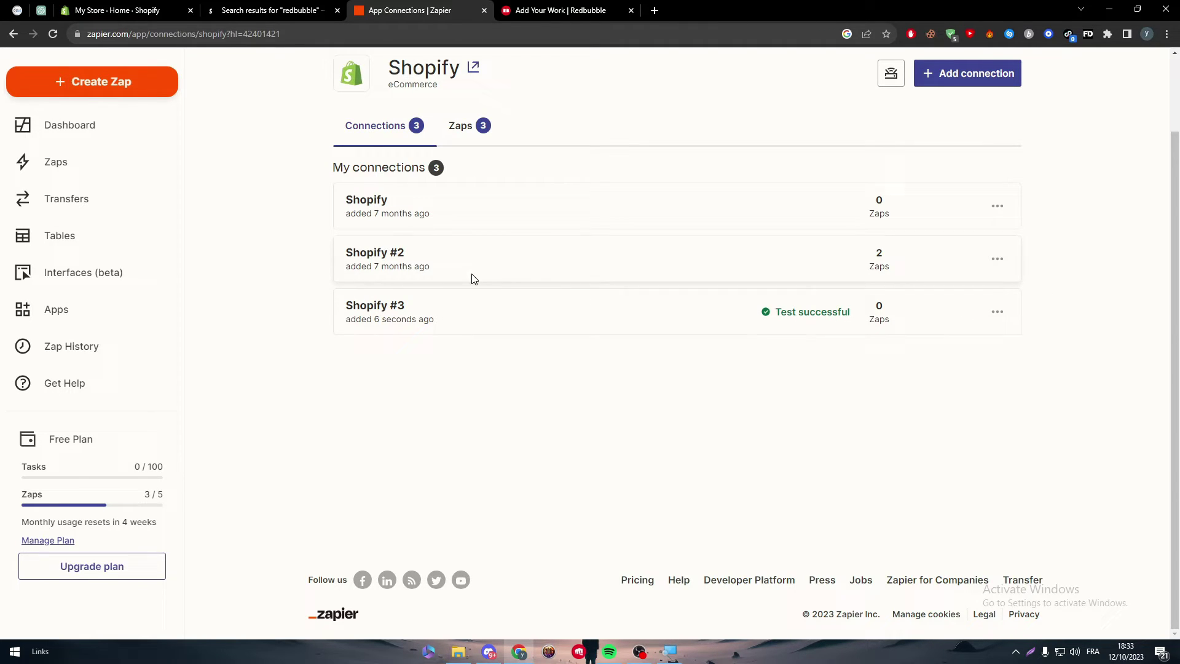
pyautogui.scroll(1, 1056, 200)
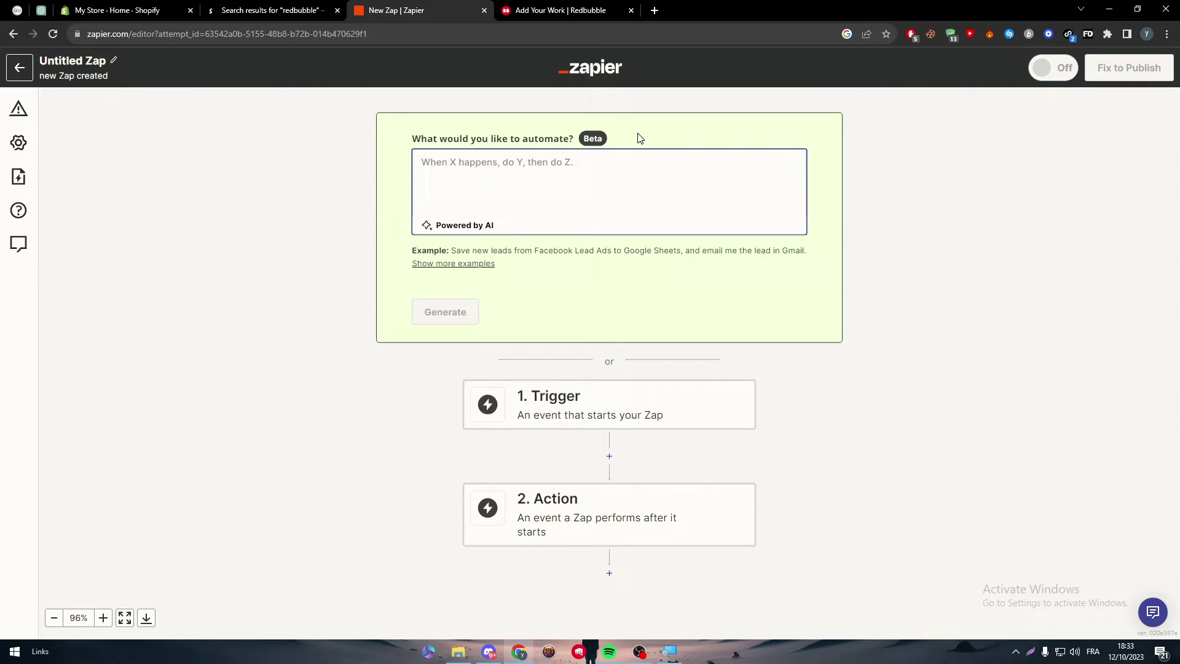
# Step: Describe adding new designs and sending them as new Shopify products, then generate a Zap suggestion
pyautogui.write('W')
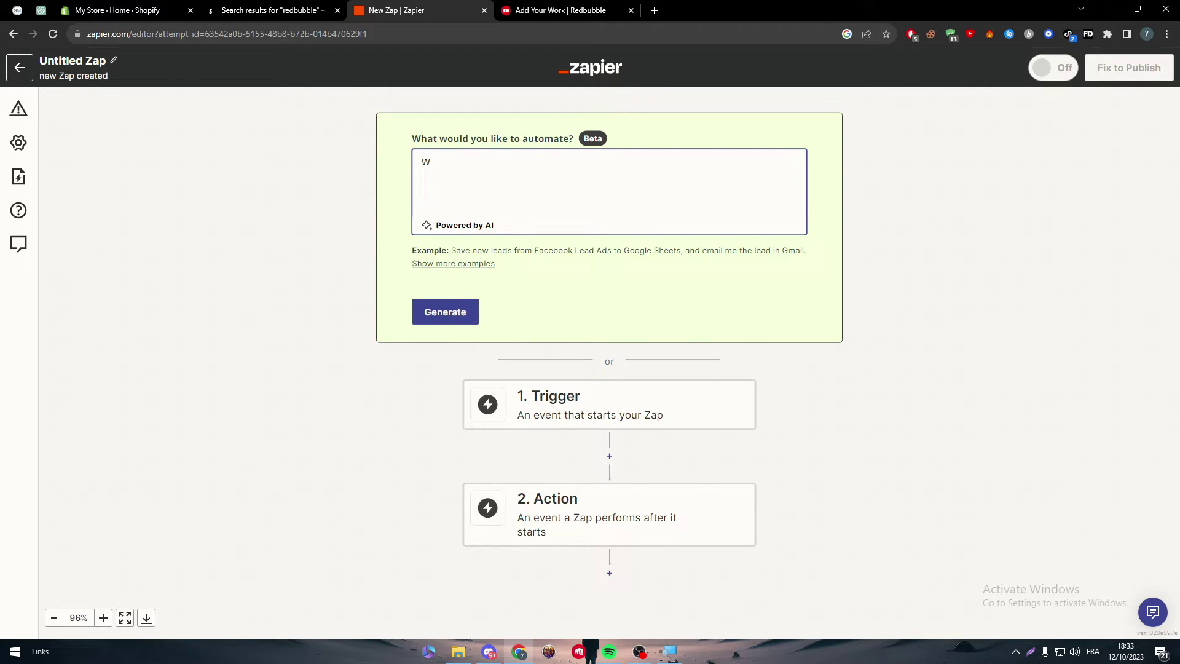
pyautogui.write('HGhen i add new design to redbubb')
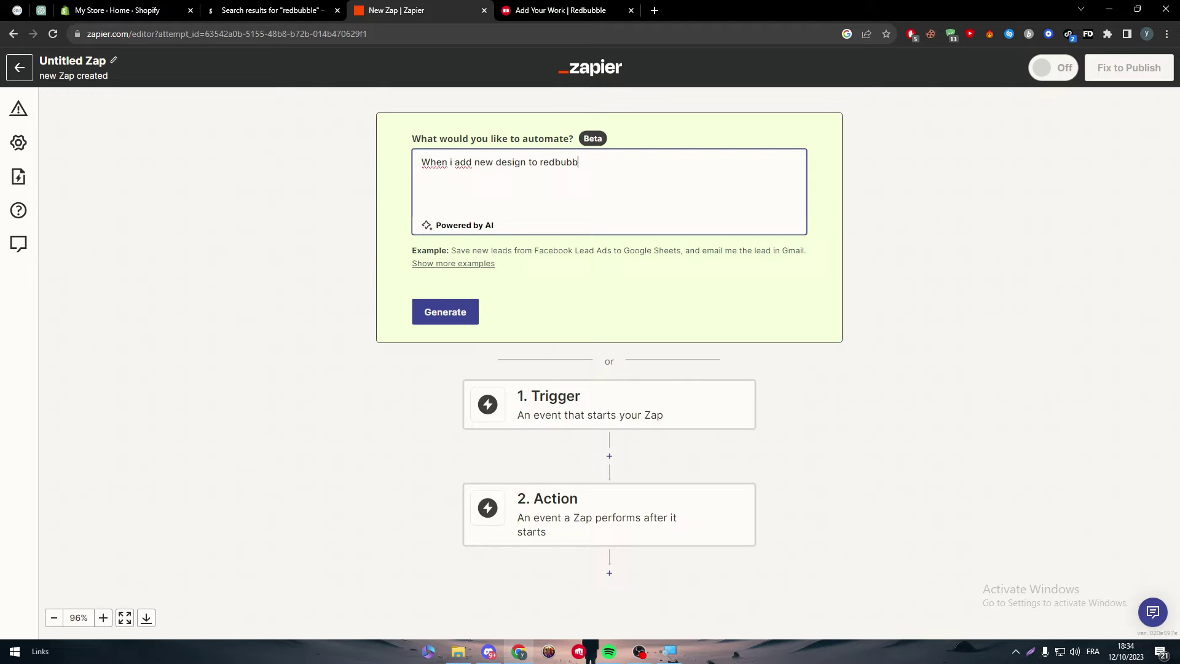
pyautogui.write(' sendi')
pyautogui.press('BackSpace')
pyautogui.write('it as new product in shopify')
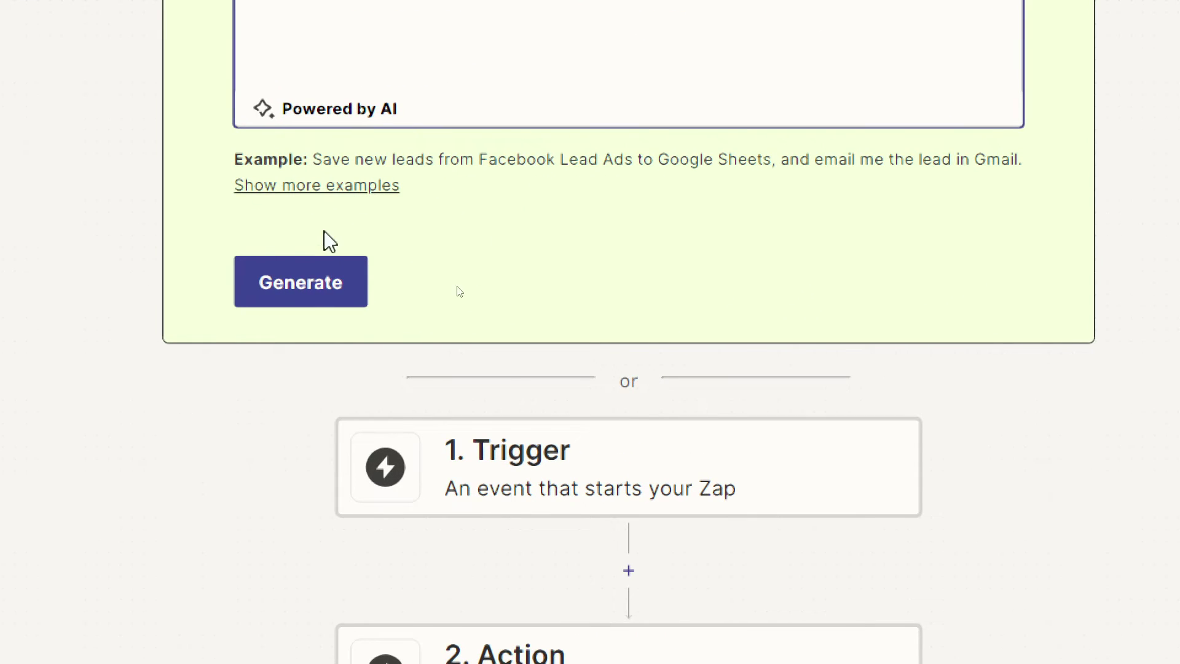
pyautogui.click(318, 294)
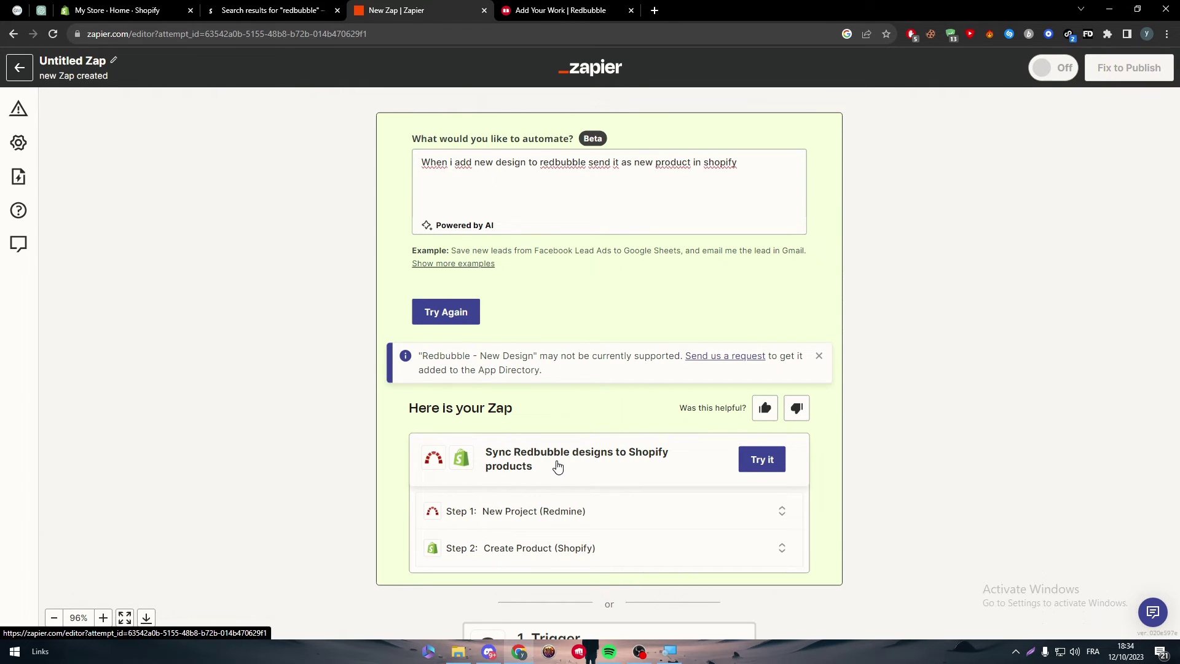
# Step: Turn the suggested Zap into a draft and select its Create Product in Shopify step
pyautogui.click(762, 459)
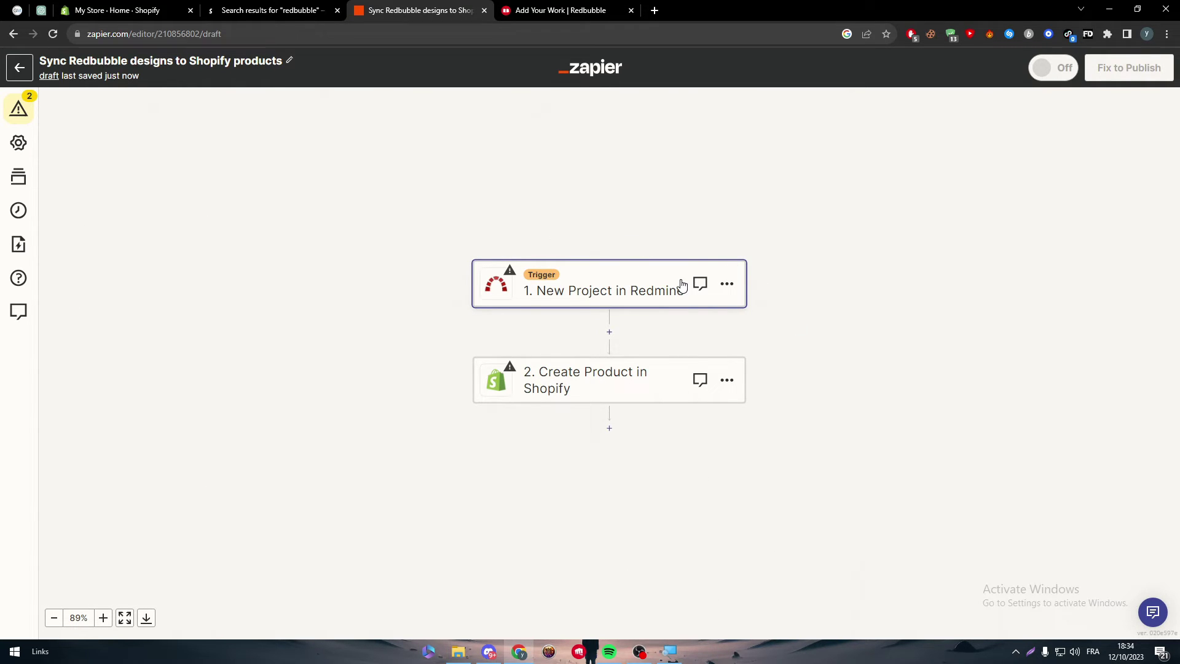
pyautogui.click(661, 282)
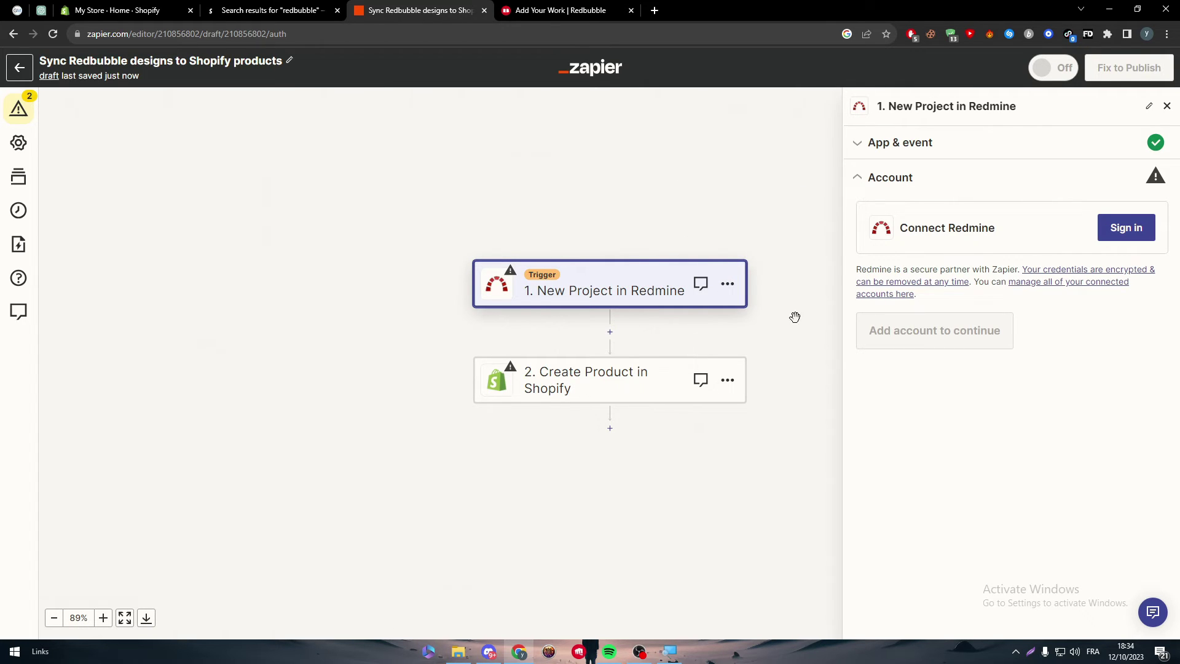
pyautogui.click(619, 384)
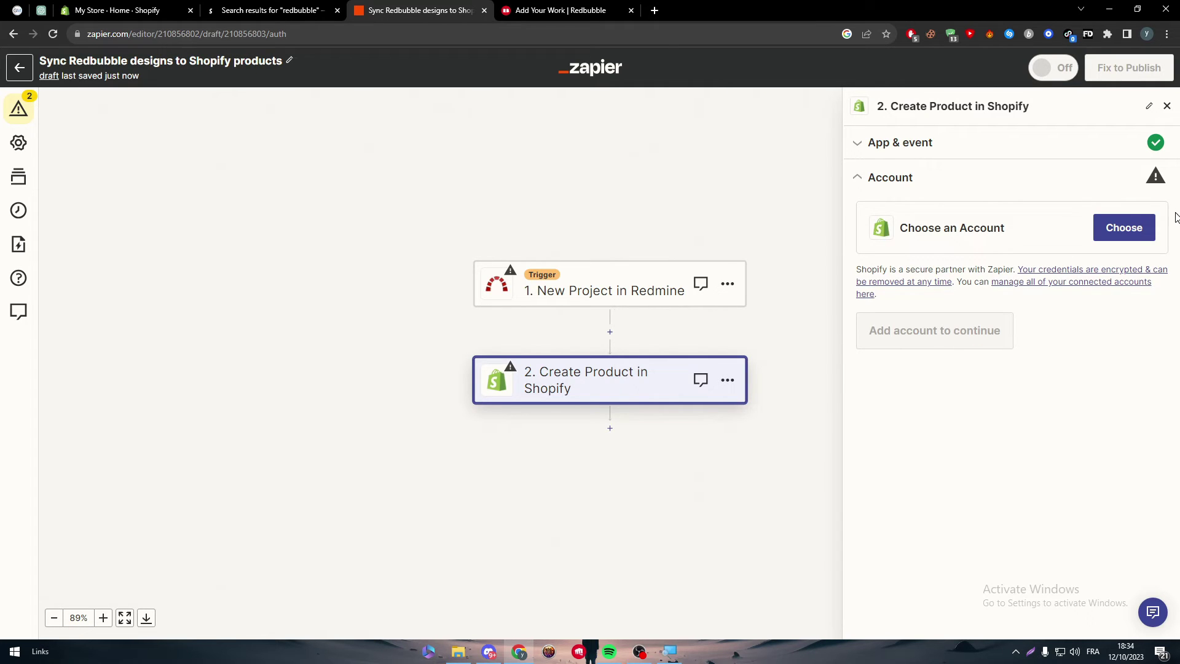
# Step: Link the Create Product in Shopify step to the Shopify #3 account
pyautogui.click(1120, 229)
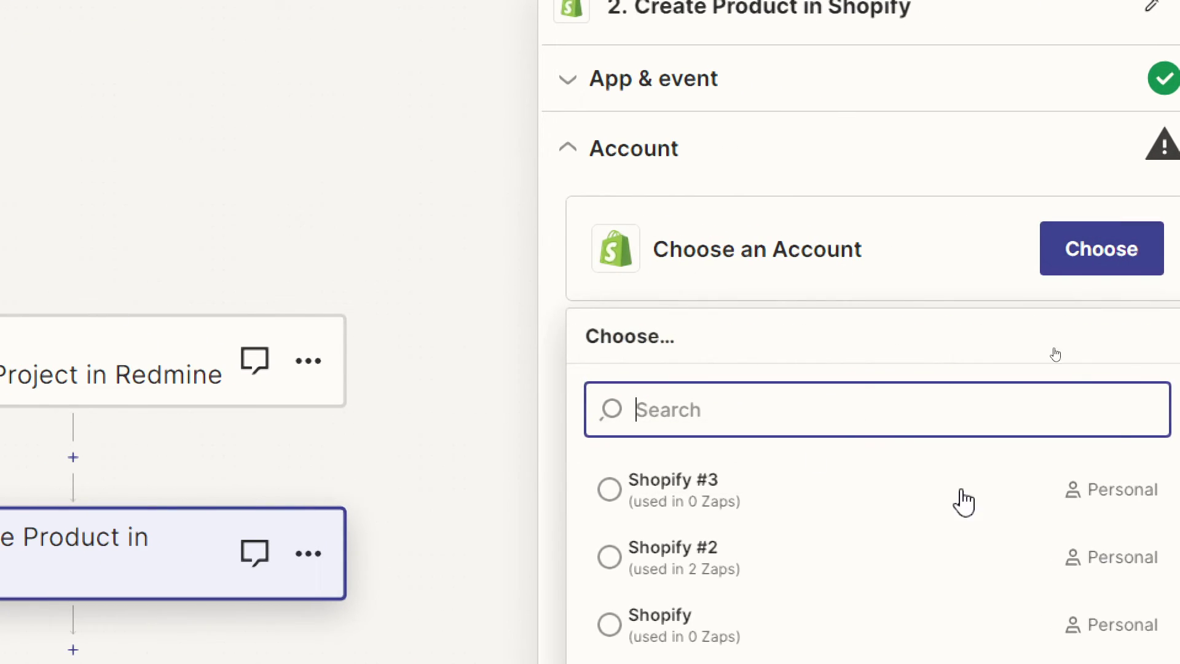
pyautogui.click(708, 143)
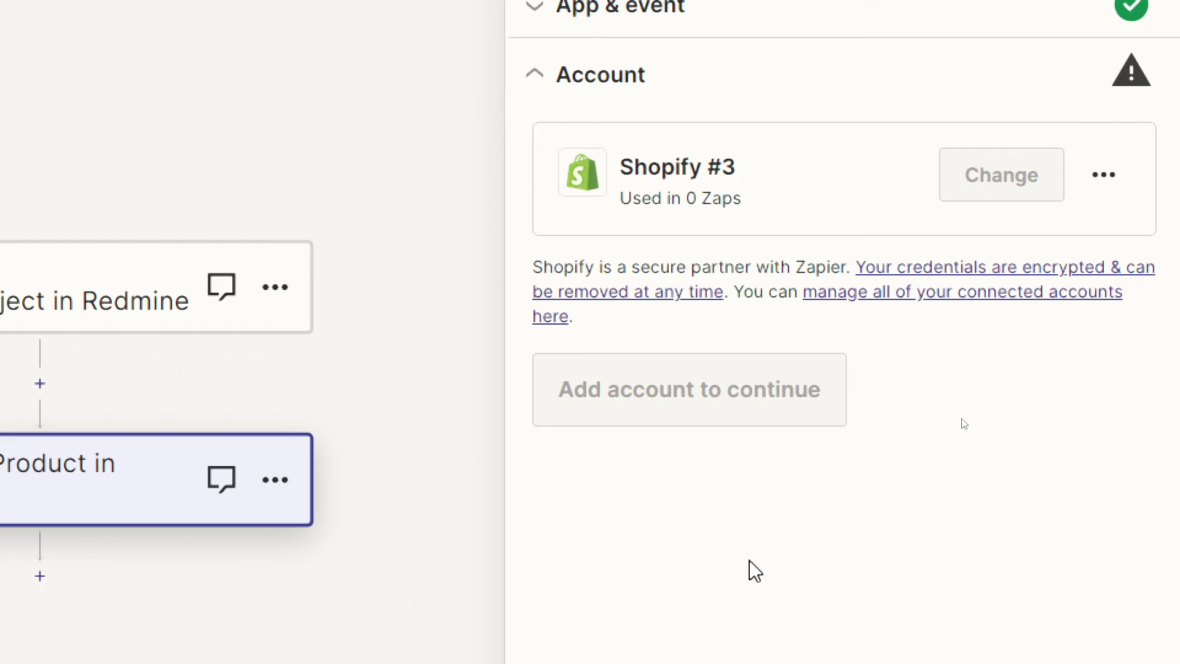
pyautogui.click(621, 369)
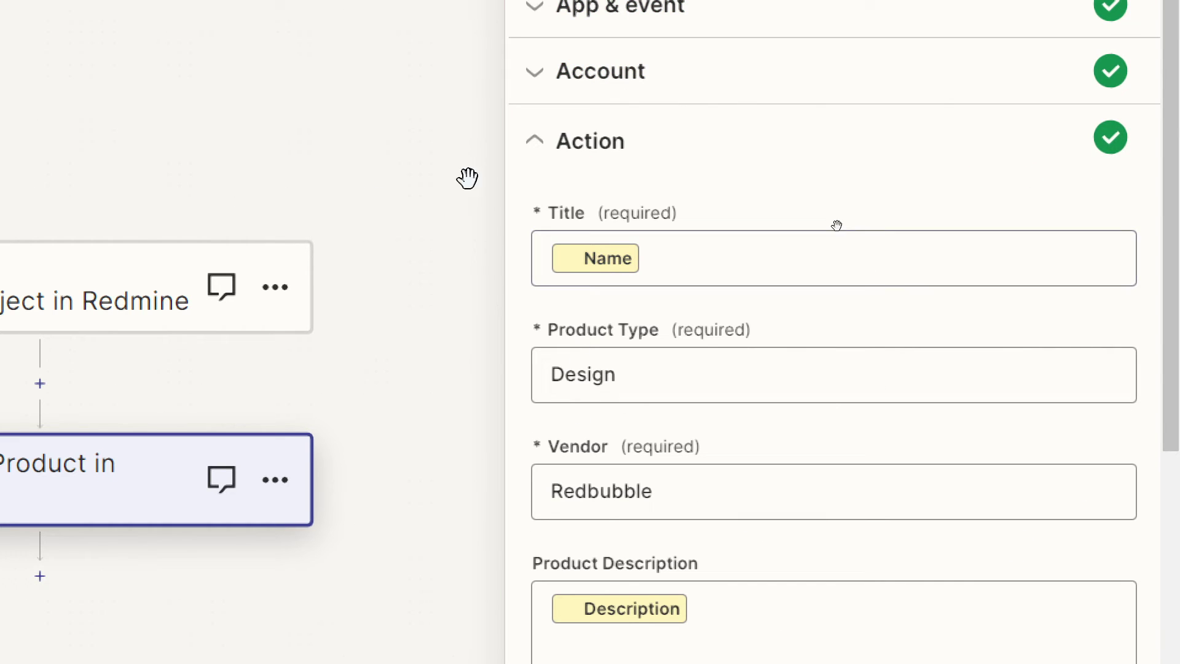
pyautogui.click(680, 83)
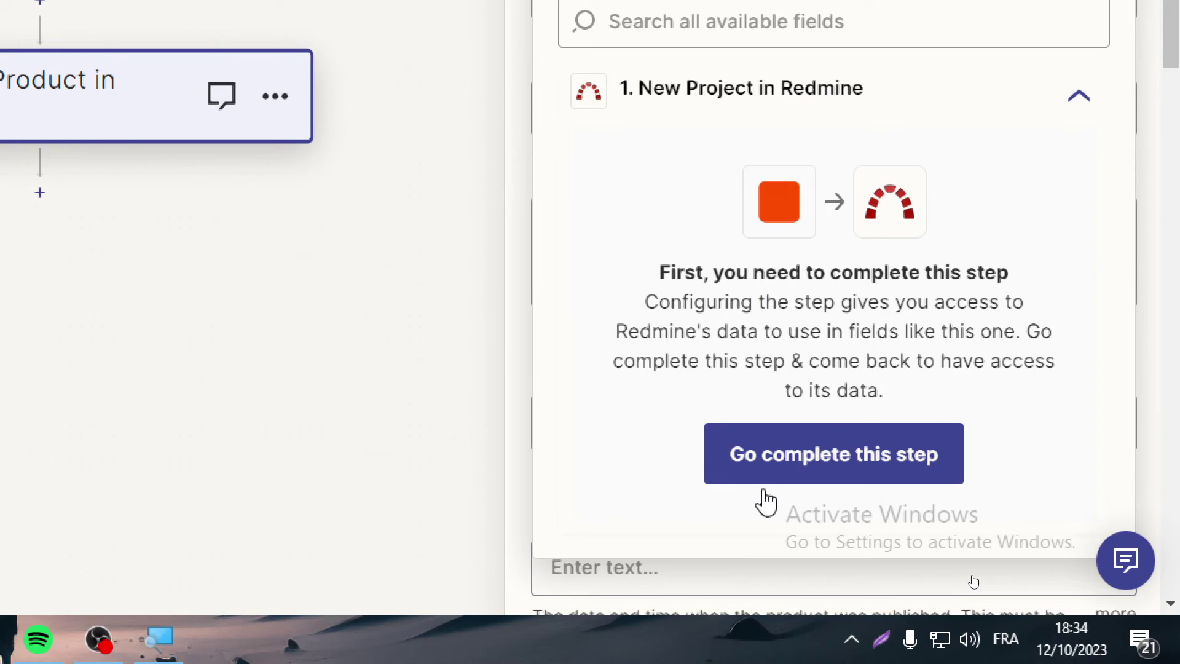
pyautogui.click(778, 469)
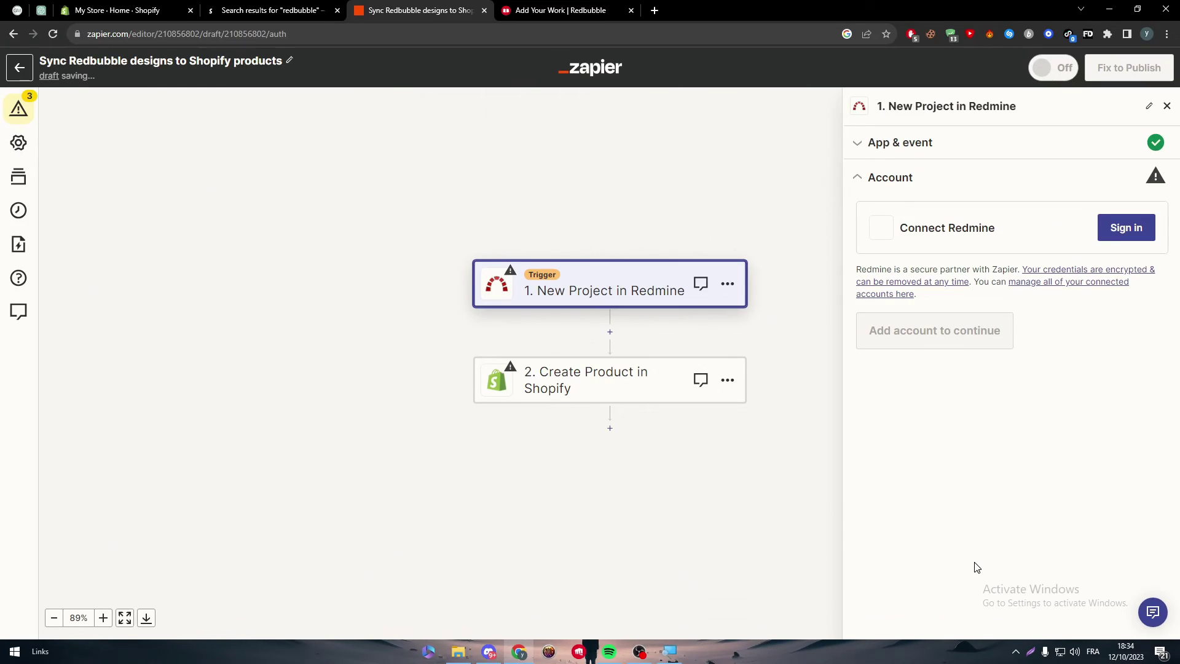
# Step: Show the Create Product in Shopify test preview with product type Design, vendor Redbubble
pyautogui.click(611, 372)
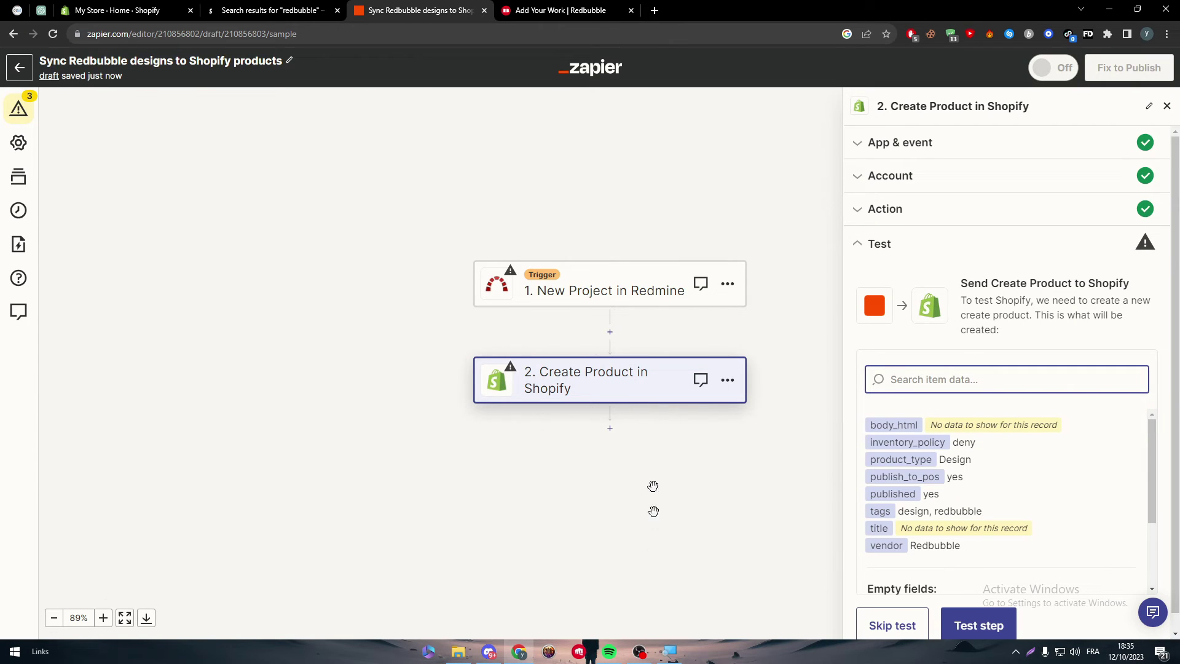
pyautogui.click(663, 542)
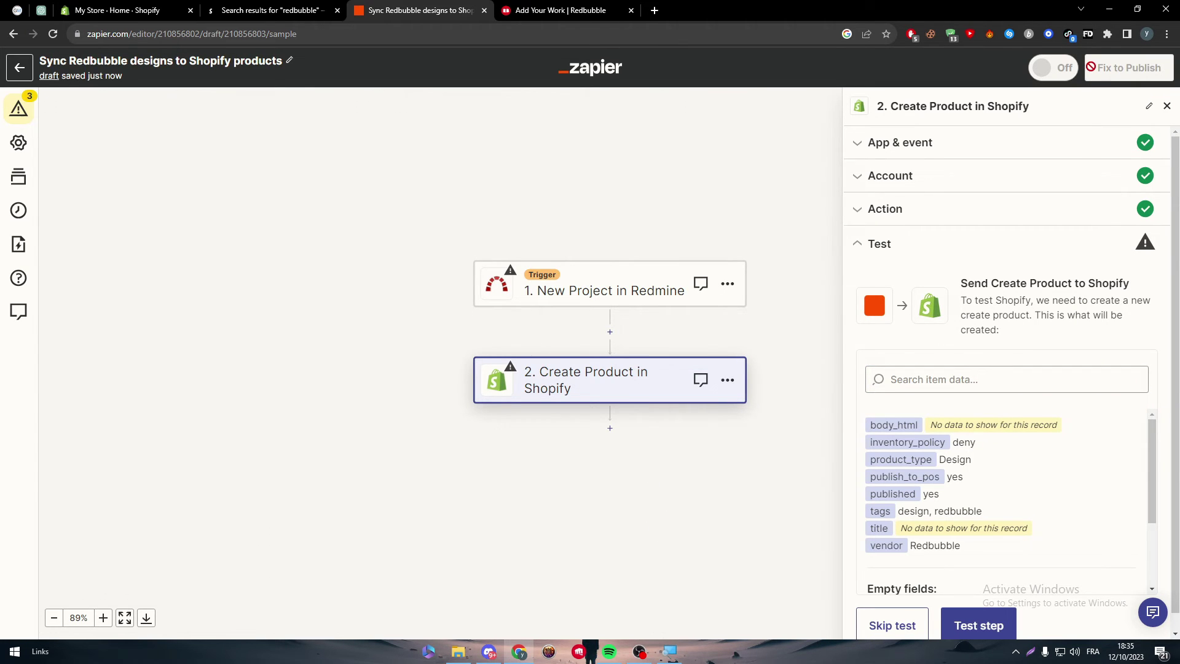